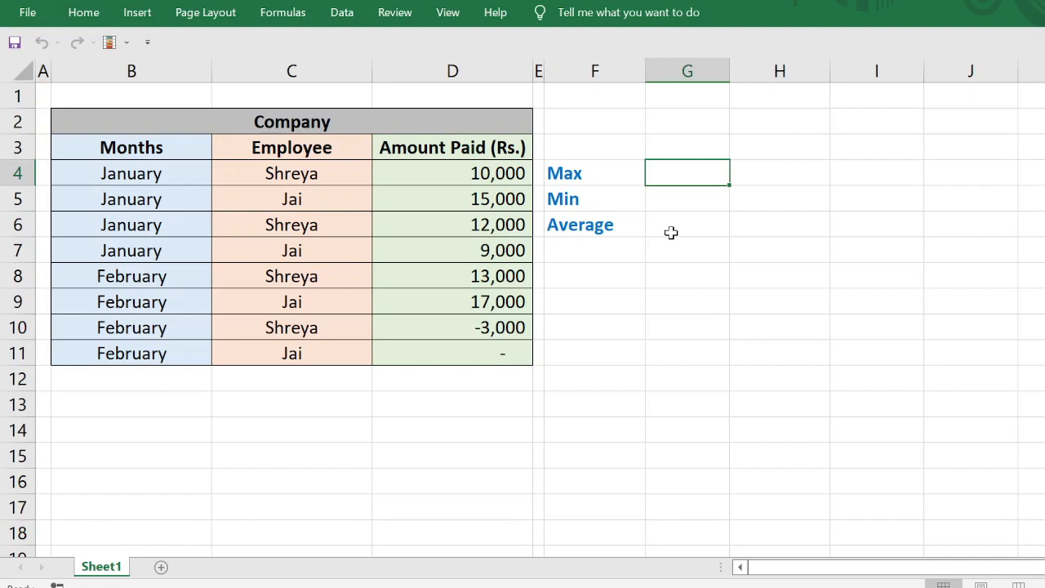
# Enter a MAX formula in G4 that covers the paid amounts in D4:D11
pyautogui.write('=max')
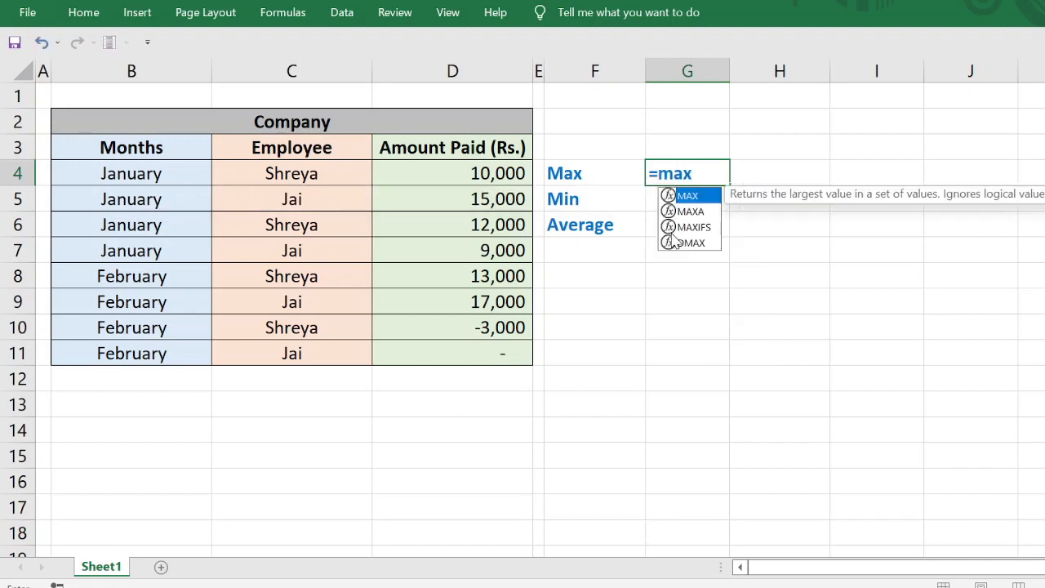
pyautogui.write('(')
pyautogui.moveTo(483, 169); pyautogui.dragTo(489, 354)
pyautogui.write(')')
pyautogui.press('Return')
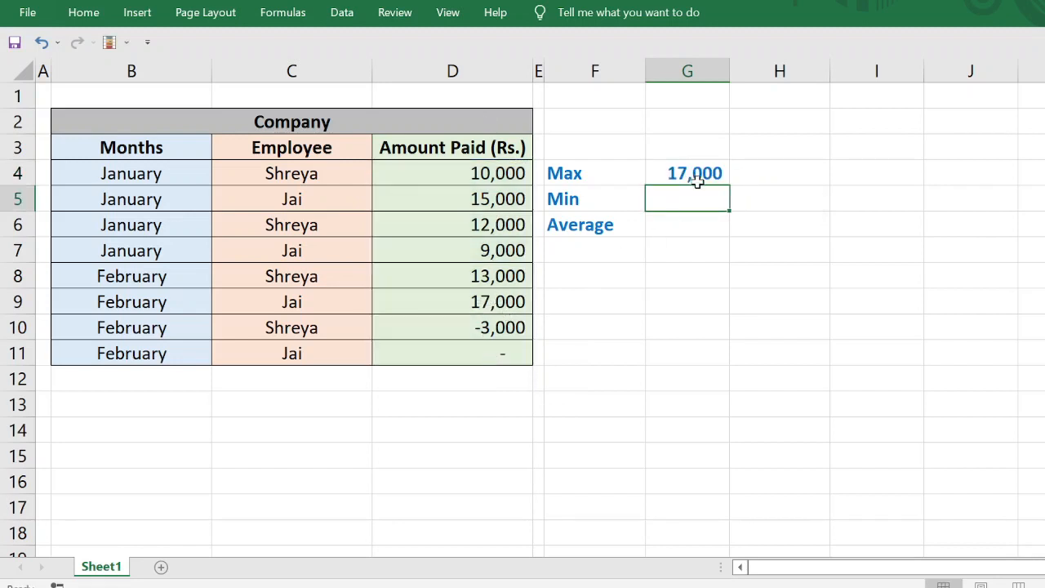
# Enter a MIN formula in G5 that covers the paid amounts in D4:D11
pyautogui.write('=')
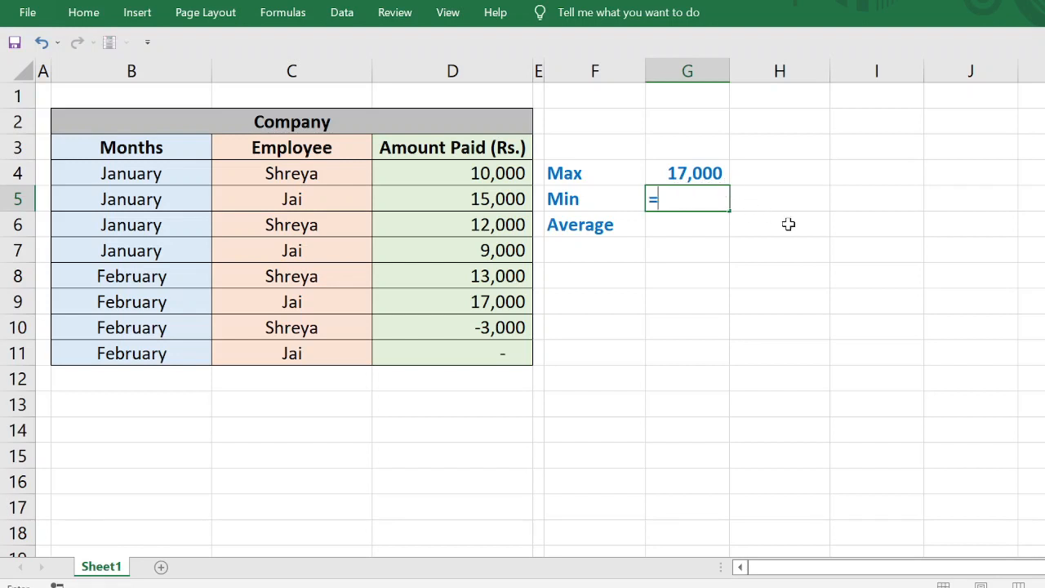
pyautogui.write('min(')
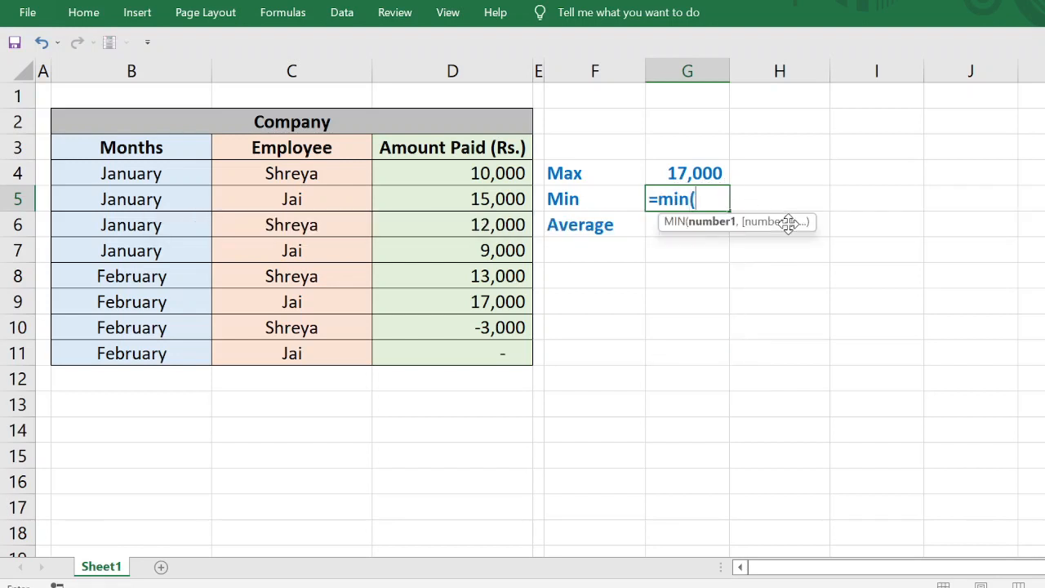
pyautogui.moveTo(464, 177); pyautogui.dragTo(476, 346)
pyautogui.write(')')
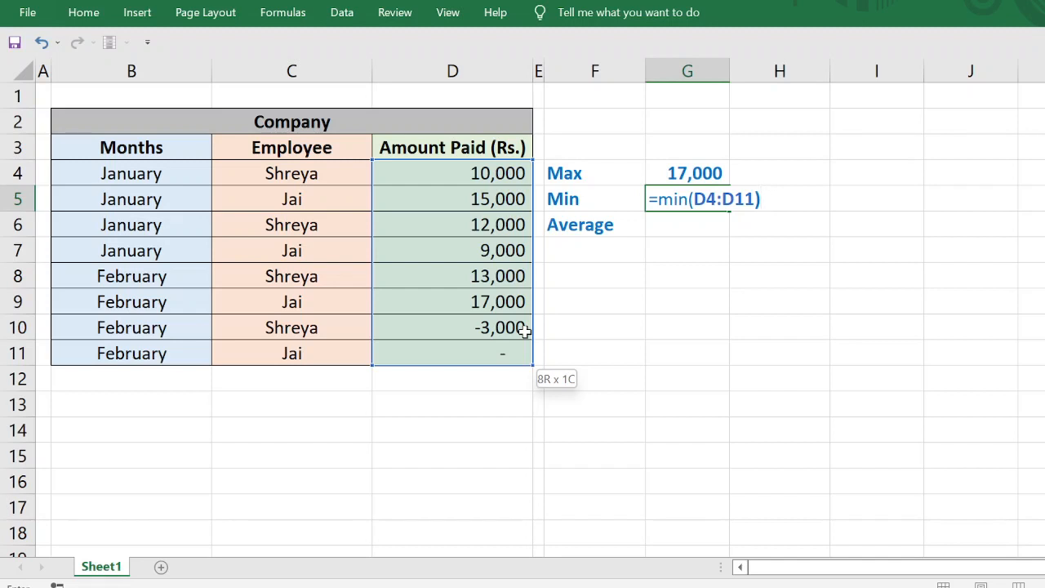
pyautogui.press('Return')
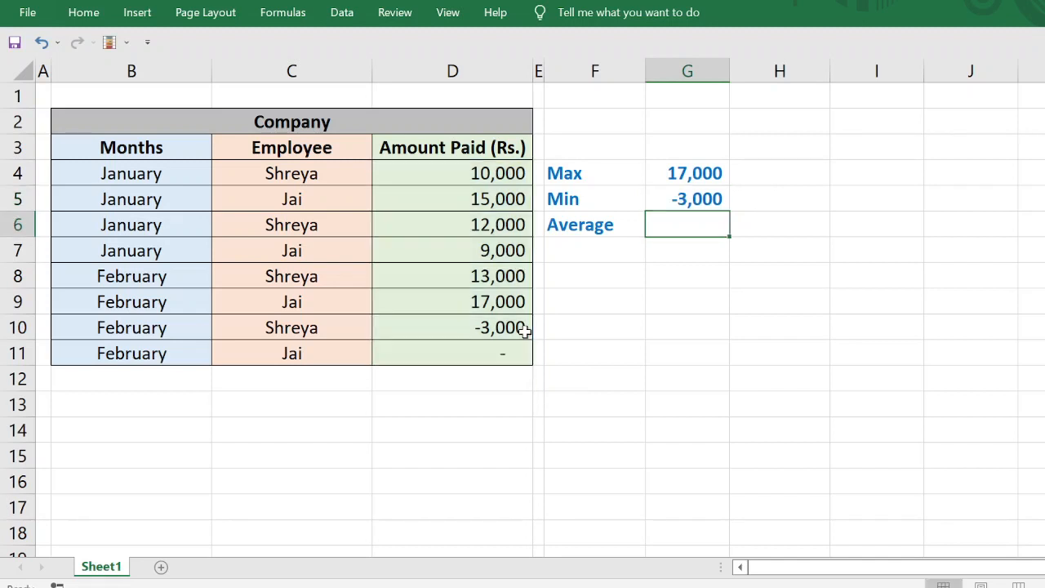
# Enter an AVERAGE formula in G6 that covers the paid amounts in D4:D11
pyautogui.write('=')
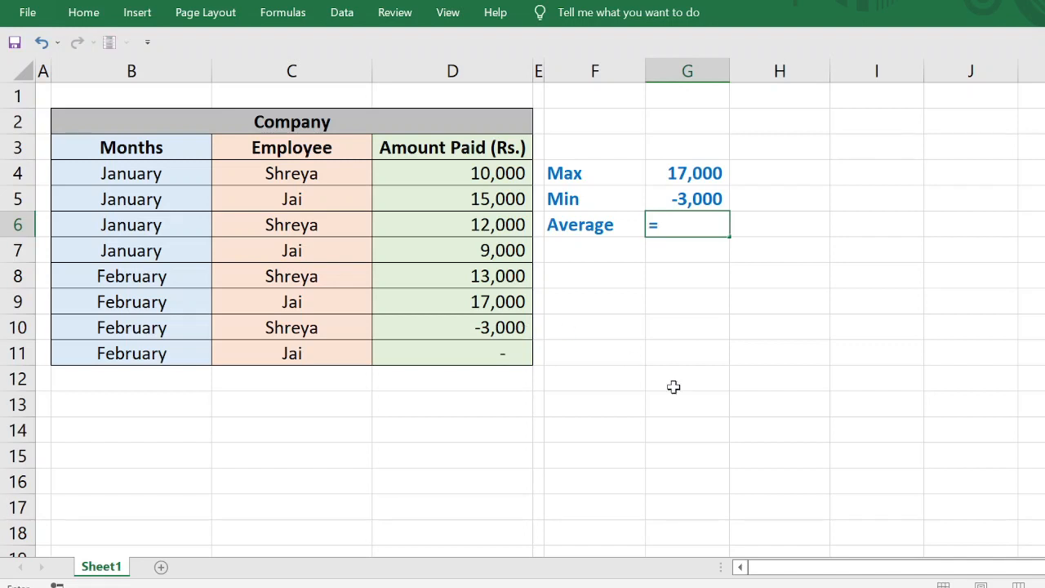
pyautogui.write('aver')
pyautogui.press('Tab')
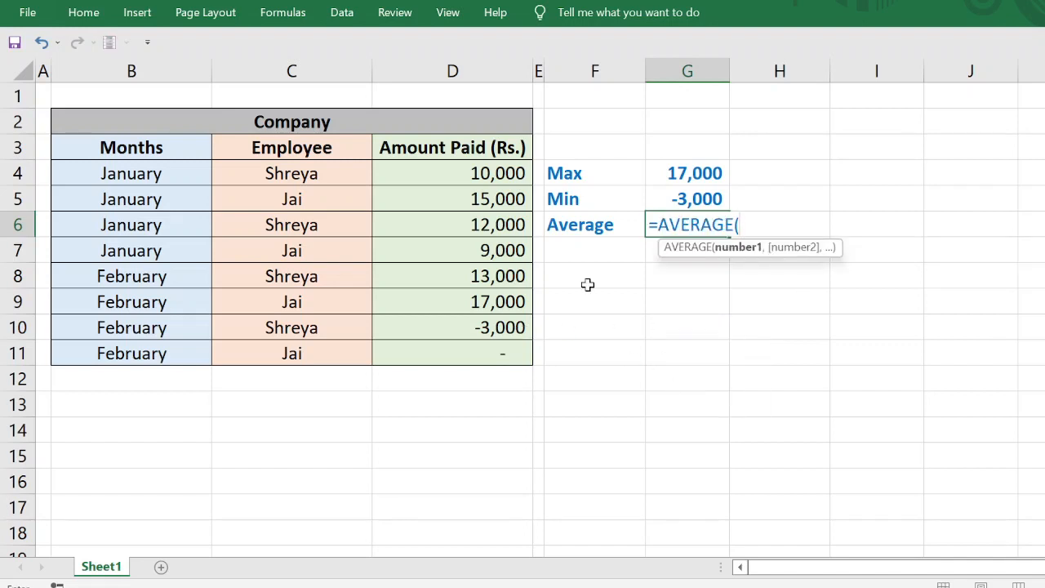
pyautogui.moveTo(506, 175); pyautogui.dragTo(506, 349)
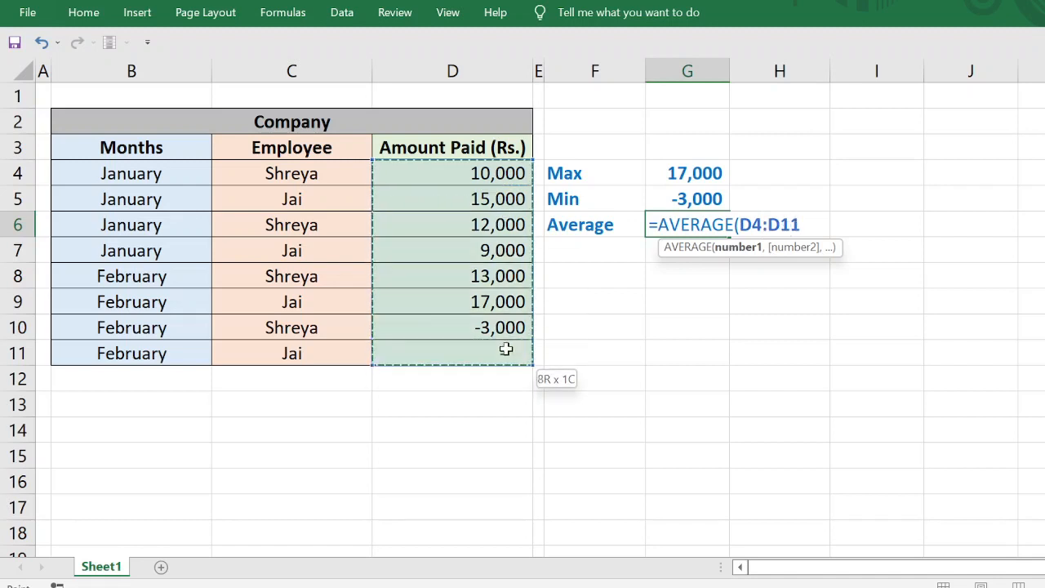
pyautogui.write(')')
pyautogui.press('Return')
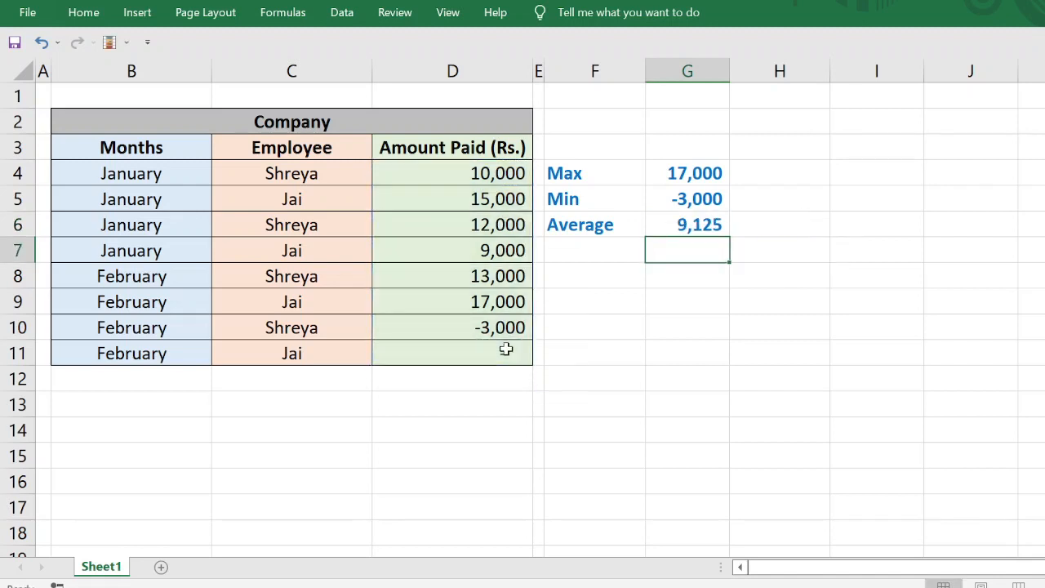
# Add the label "Maxifs" in cell F9, below the Average row
pyautogui.press('Down')
pyautogui.press('Left')
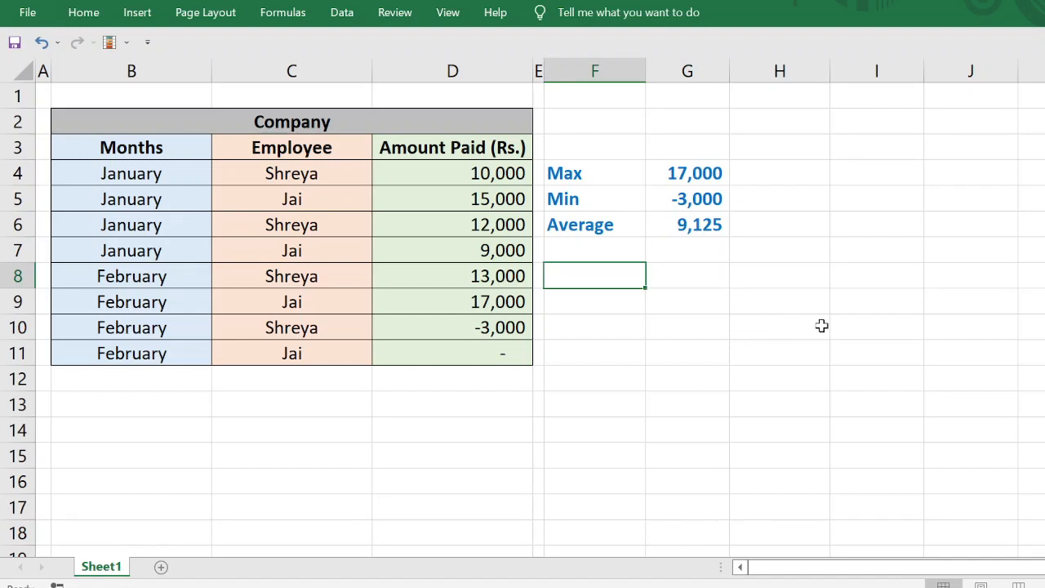
pyautogui.press('Down')
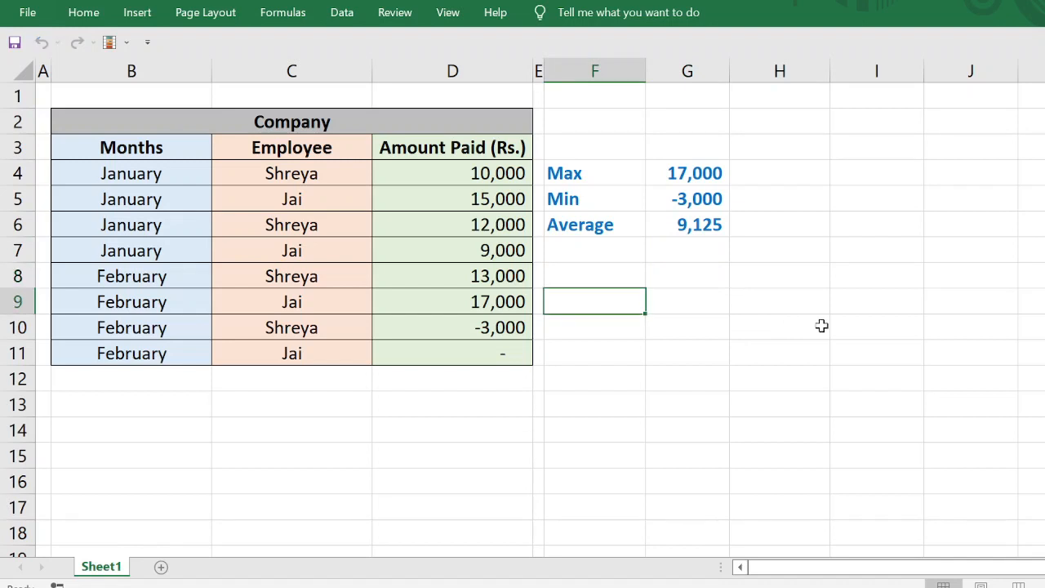
pyautogui.write('Maxifs')
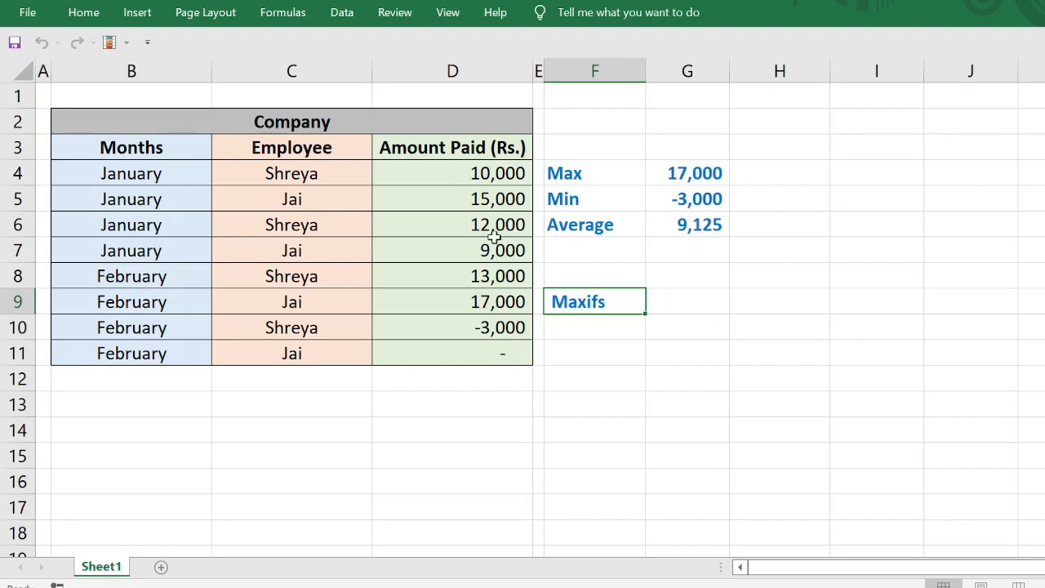
# Enter a MAXIFS formula in G9 with max range D4:D11, criteria range B4:B11 and the criterion "January"
pyautogui.click(688, 307)
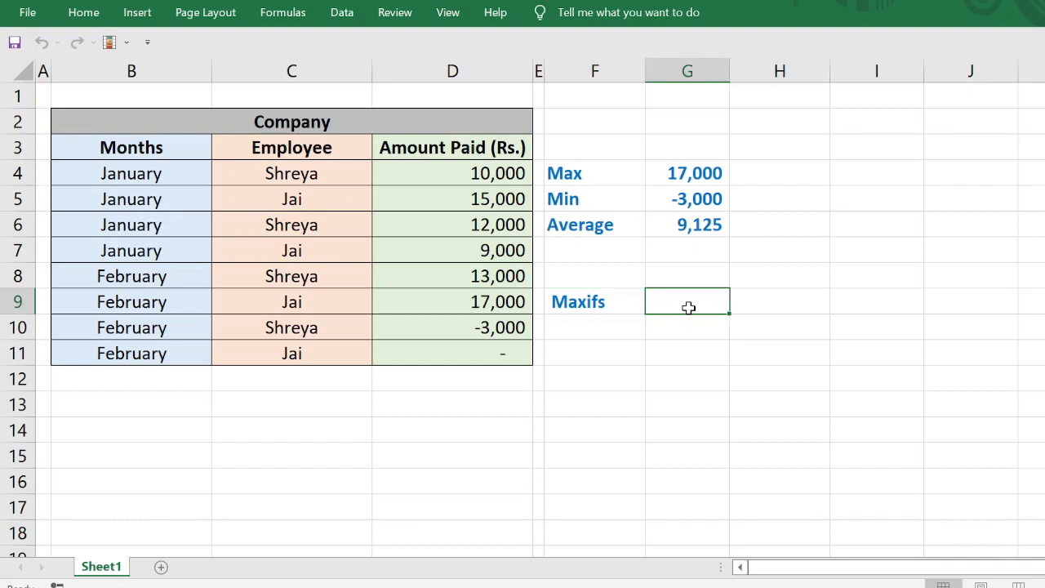
pyautogui.write('=ma')
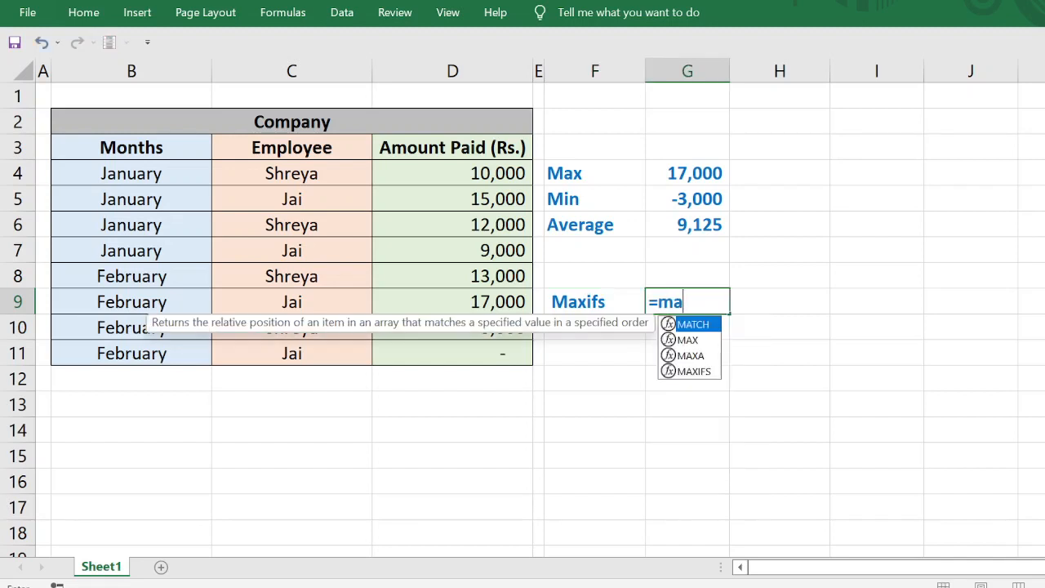
pyautogui.write('xif')
pyautogui.press('Tab')
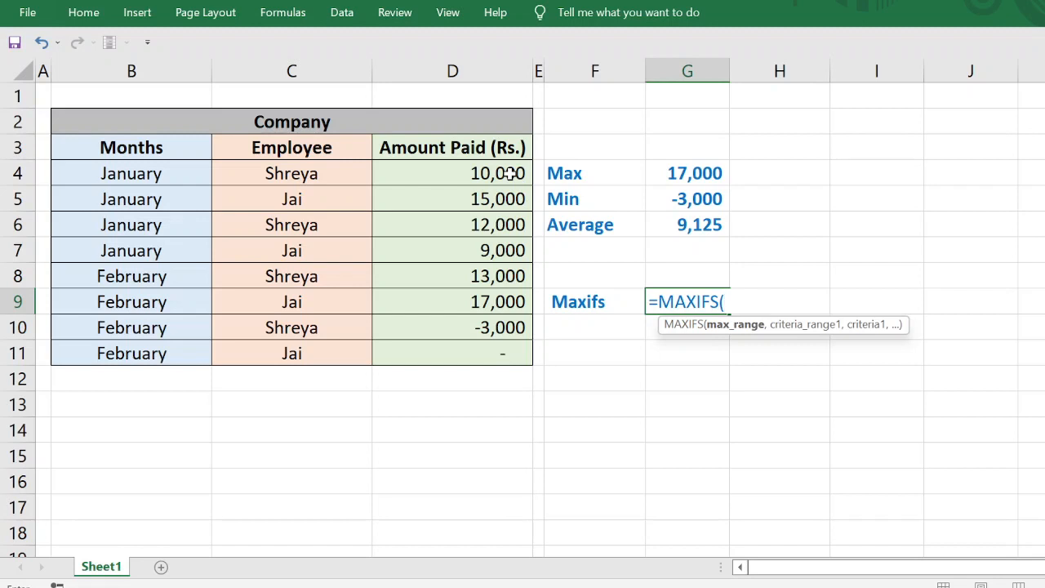
pyautogui.moveTo(510, 173); pyautogui.dragTo(500, 349)
pyautogui.write(',')
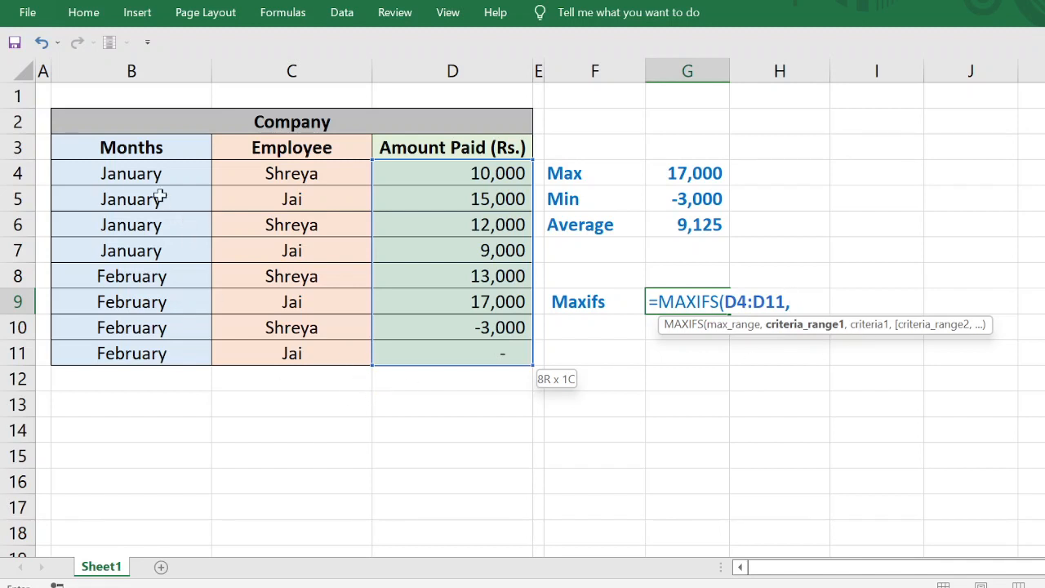
pyautogui.moveTo(180, 173); pyautogui.dragTo(177, 353)
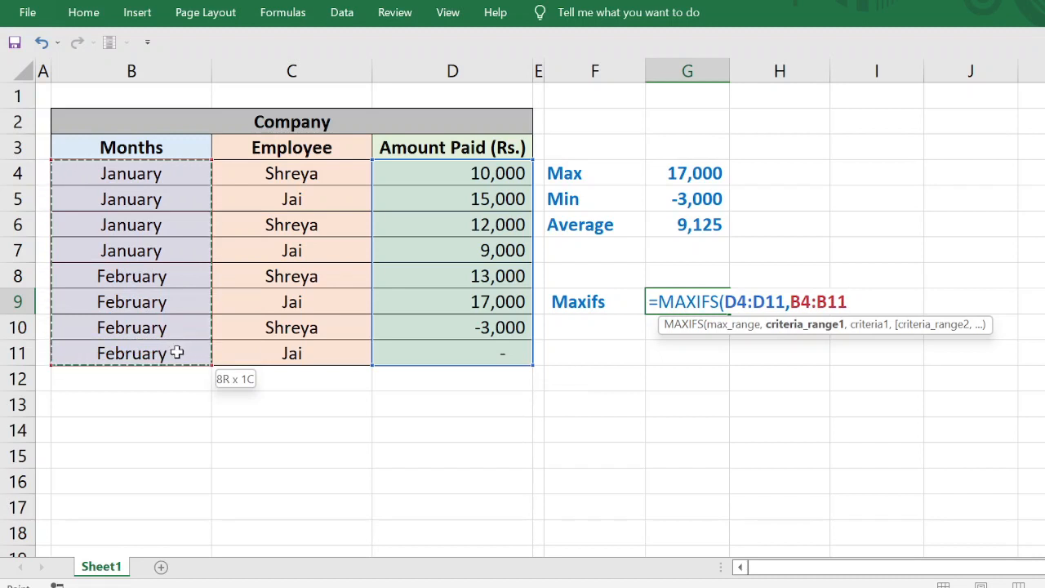
pyautogui.write(',')
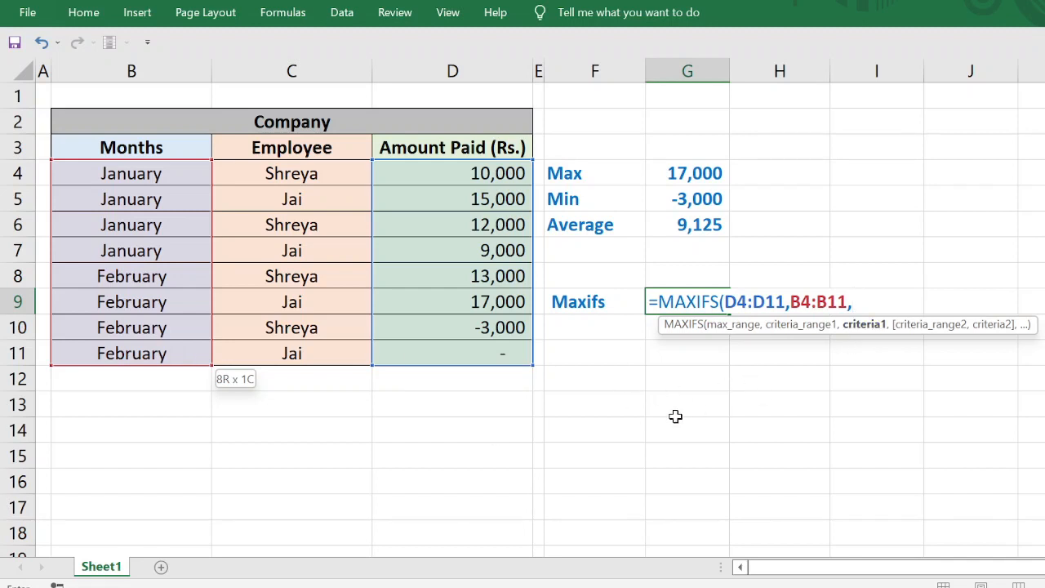
pyautogui.write('"January"')
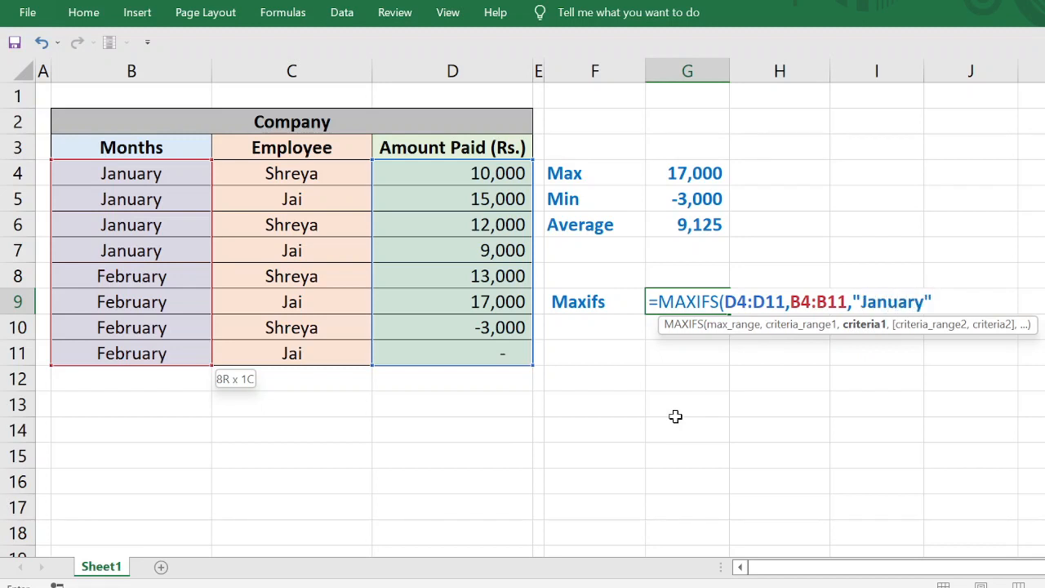
pyautogui.write(')')
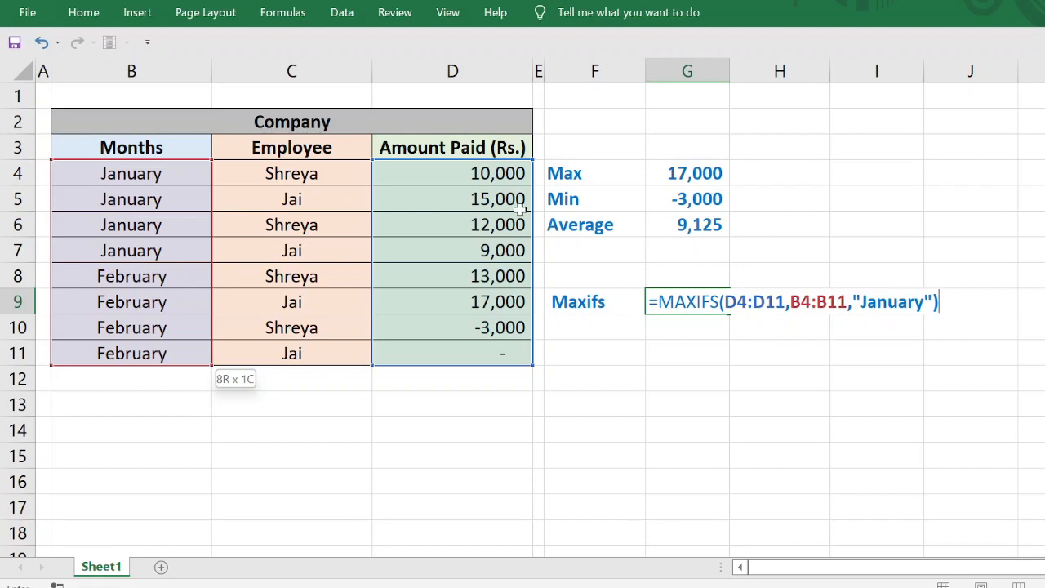
pyautogui.press('Return')
# Extend the MAXIFS formula in G9 with a second criteria range C4:C11, matching the name of the employee in C4
pyautogui.press('Up')
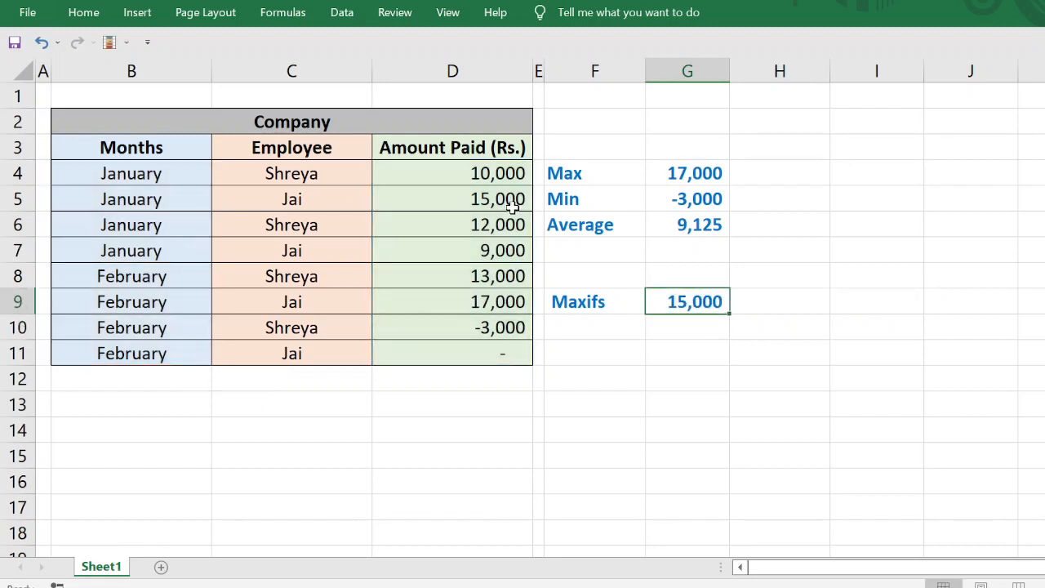
pyautogui.press('F2')
pyautogui.press('Left')
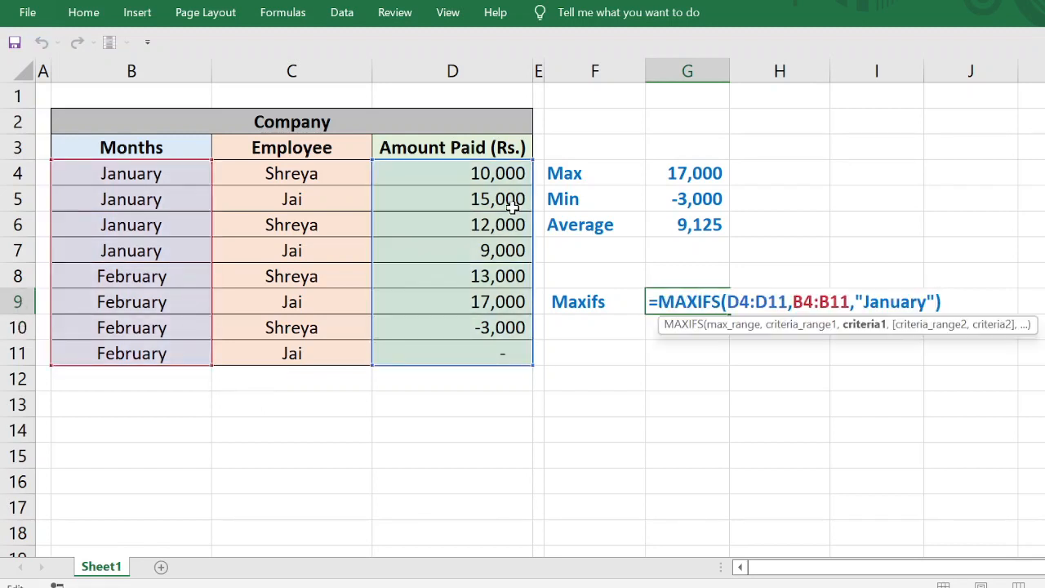
pyautogui.write(',')
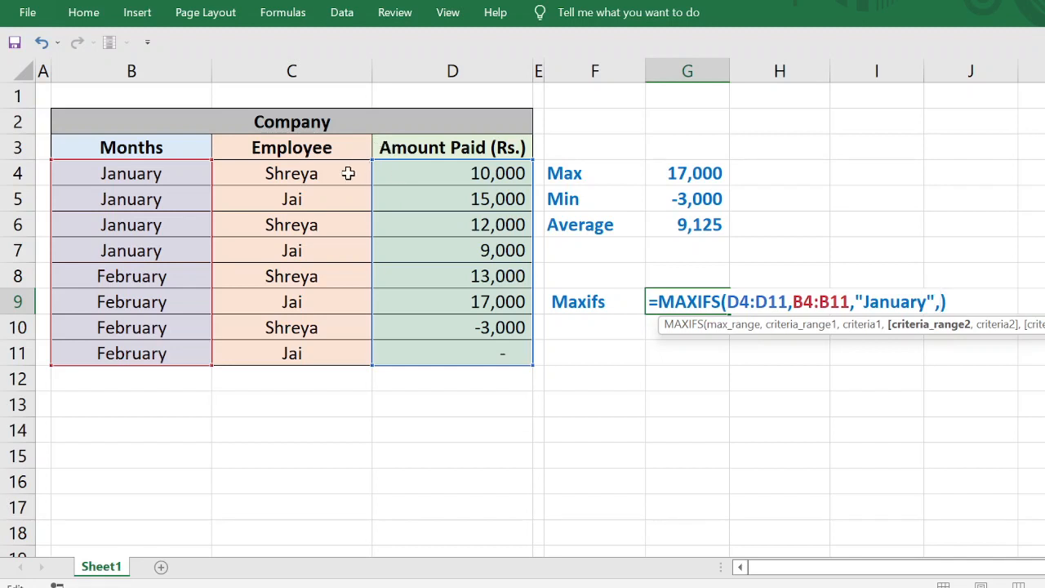
pyautogui.moveTo(345, 173); pyautogui.dragTo(337, 344)
pyautogui.write(',')
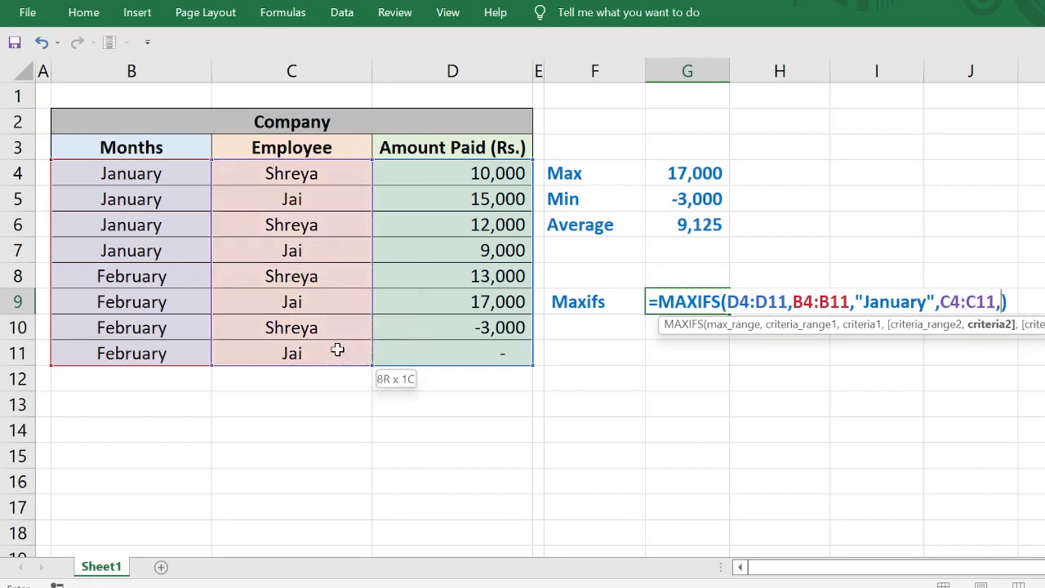
pyautogui.write('"Shre')
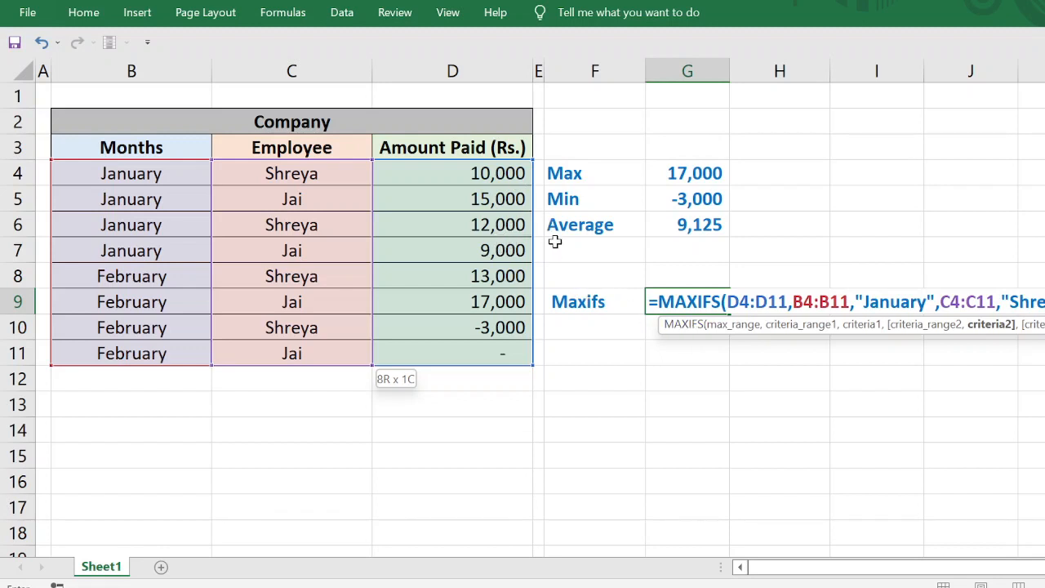
pyautogui.write(')')
pyautogui.press('Return')
# Add the label "Minifs" in cell F10, directly below the Maxifs label
pyautogui.press('Up')
pyautogui.press('Down')
pyautogui.press('Left')
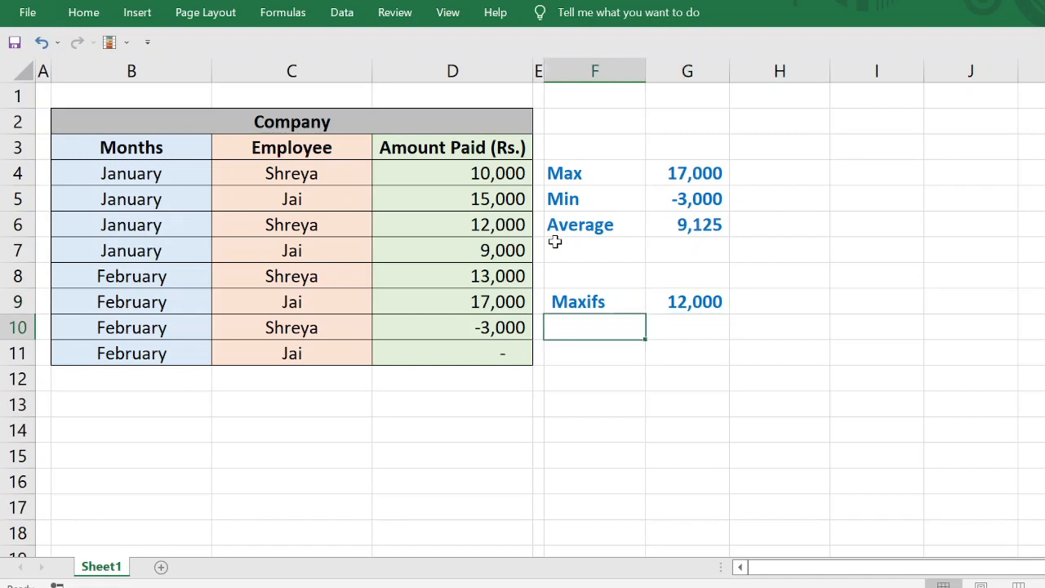
pyautogui.write('Minifs')
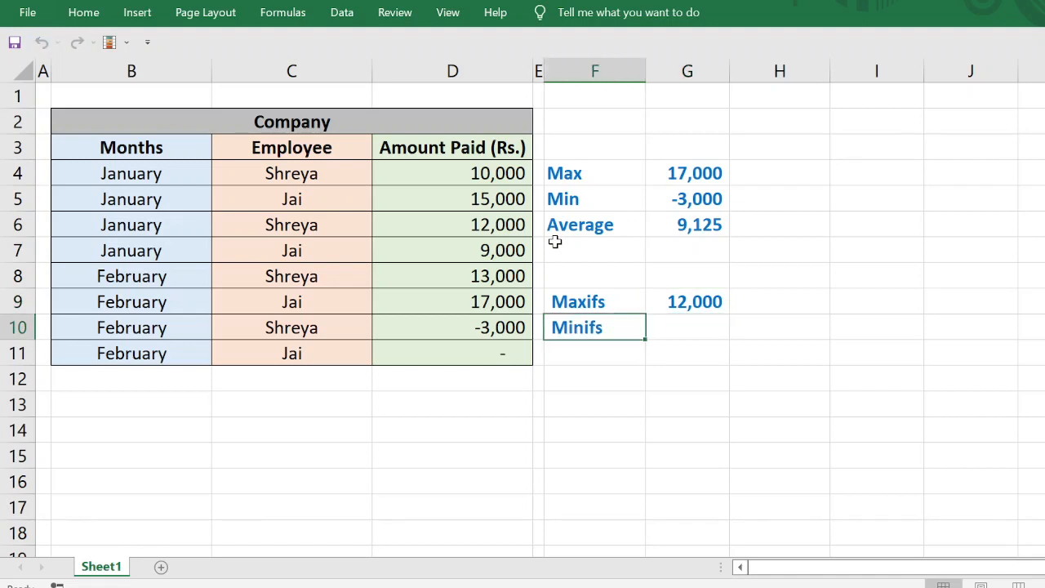
# Enter a MINIFS formula in G10 with min range D4:D11, criteria range B4:B11 and the criterion "february"
pyautogui.click(690, 327)
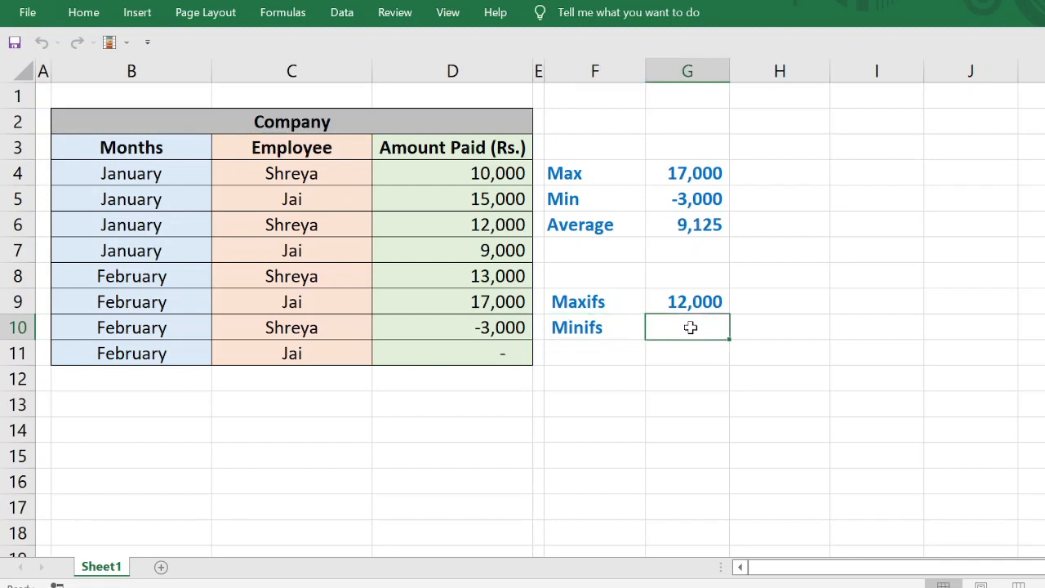
pyautogui.write('=minif')
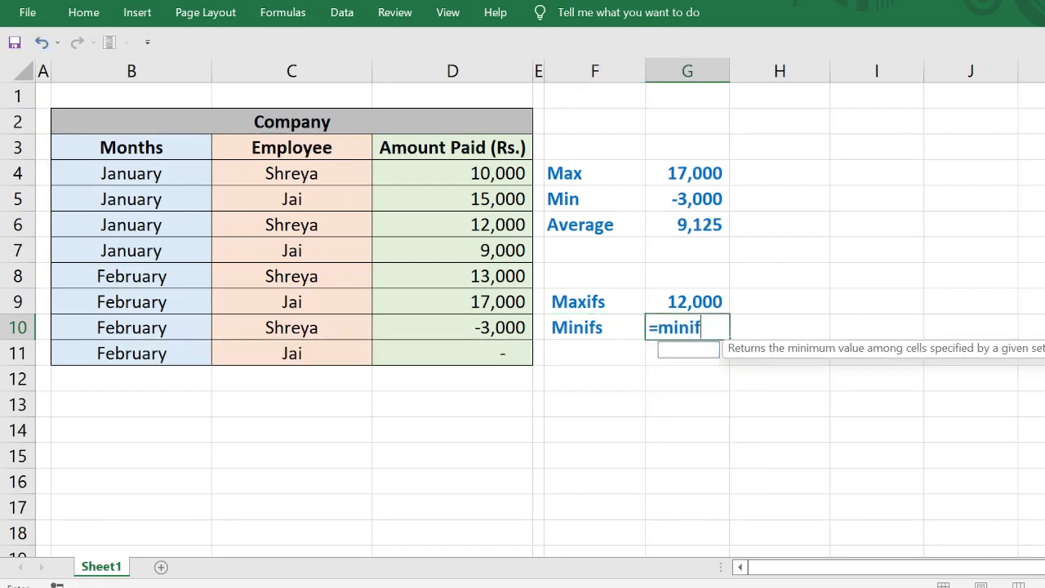
pyautogui.press('Tab')
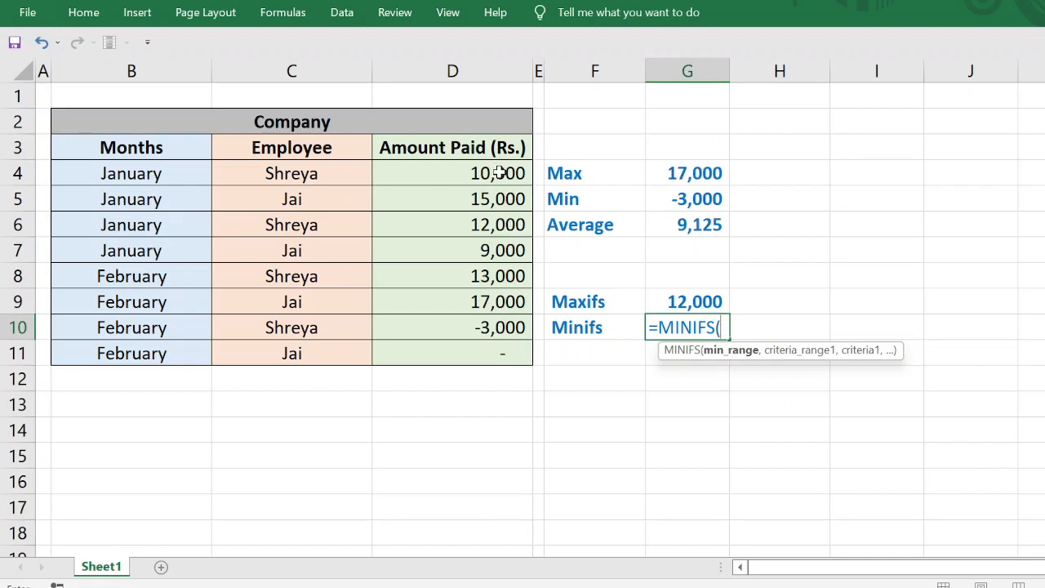
pyautogui.moveTo(500, 172); pyautogui.dragTo(494, 357)
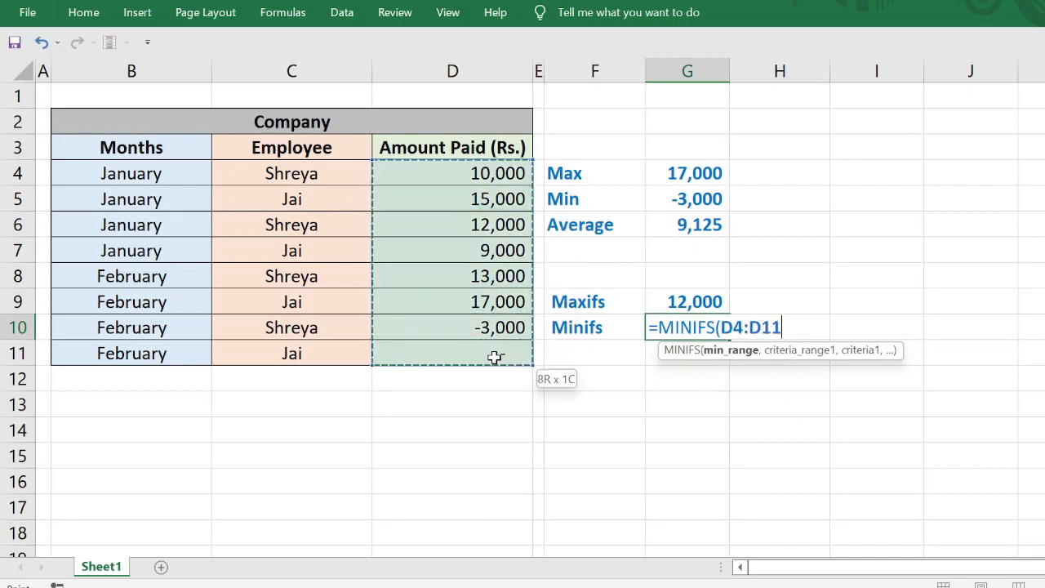
pyautogui.write(',')
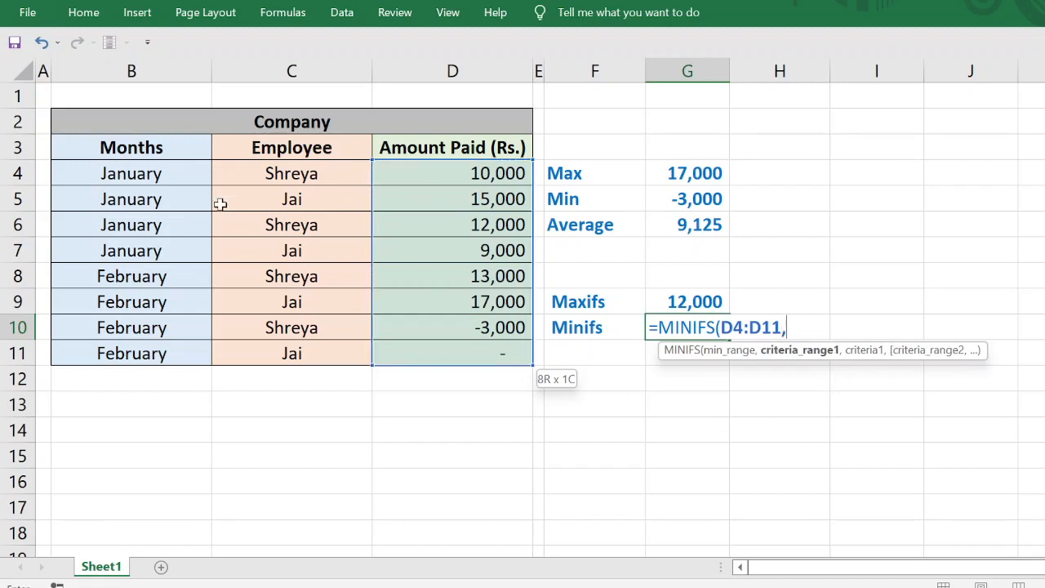
pyautogui.moveTo(161, 173); pyautogui.dragTo(162, 351)
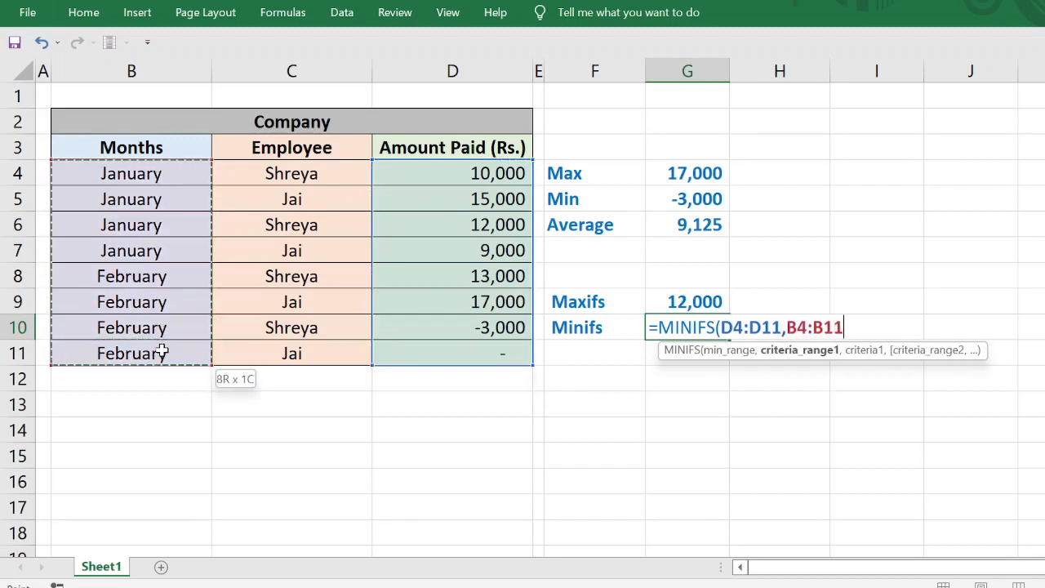
pyautogui.write(',')
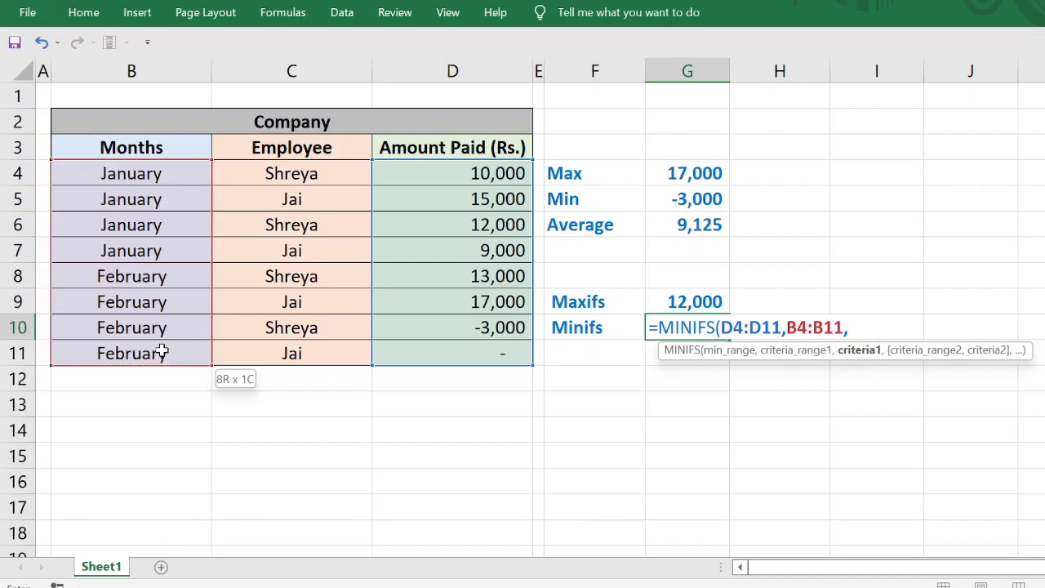
pyautogui.write('"february')
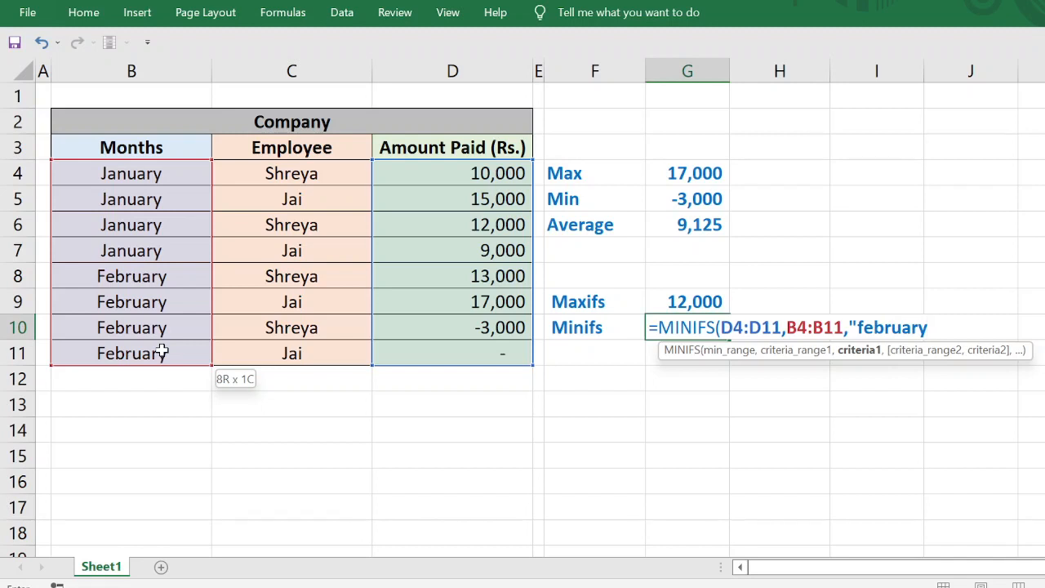
pyautogui.write('")')
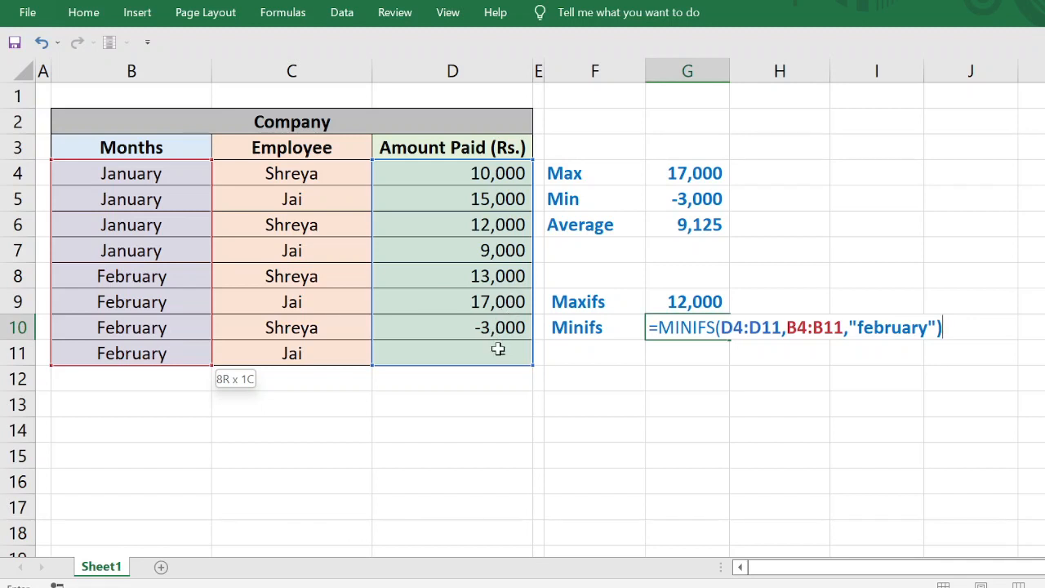
pyautogui.press('Return')
# Extend the MINIFS formula in G10 with a second criteria range D4:D11 and the criterion ">"
pyautogui.press('Up')
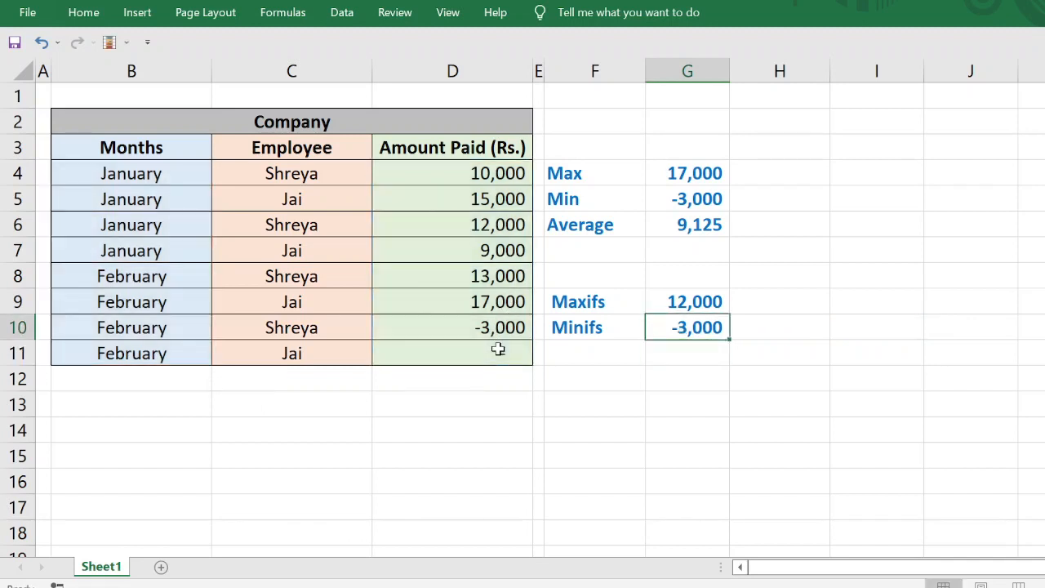
pyautogui.press('F2')
pyautogui.press('Left')
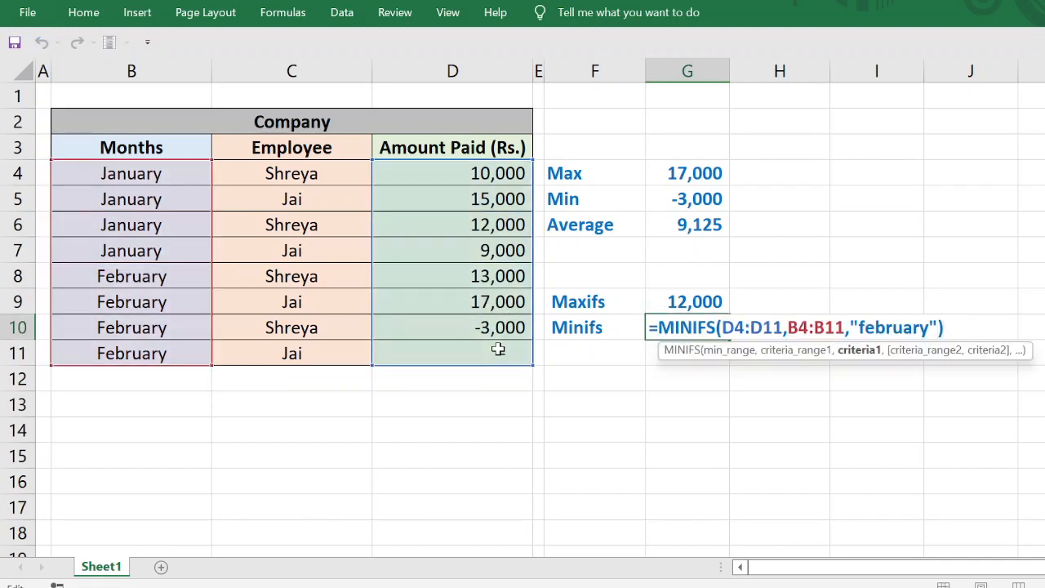
pyautogui.write(',')
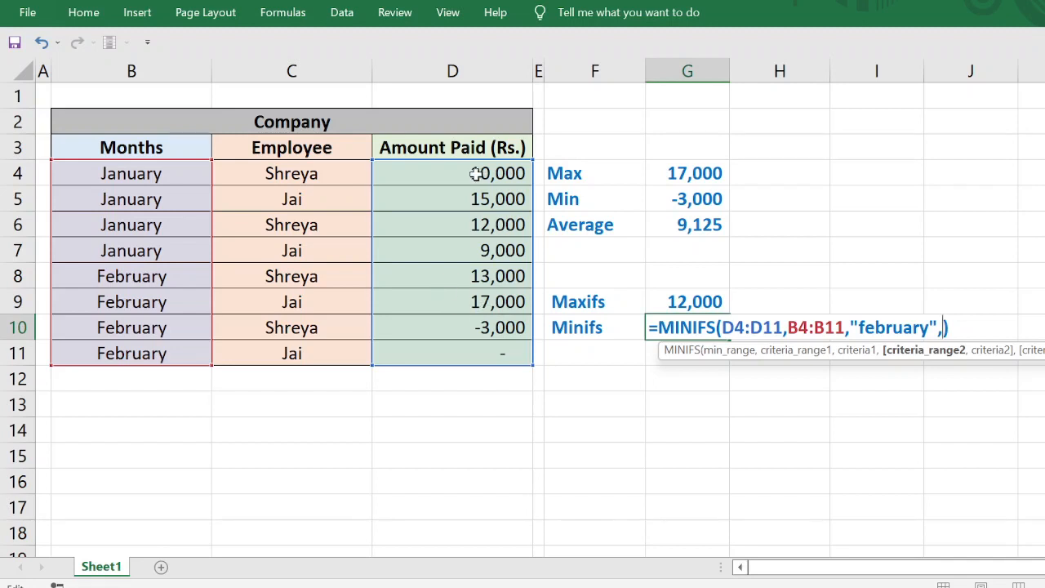
pyautogui.moveTo(475, 256); pyautogui.dragTo(474, 354)
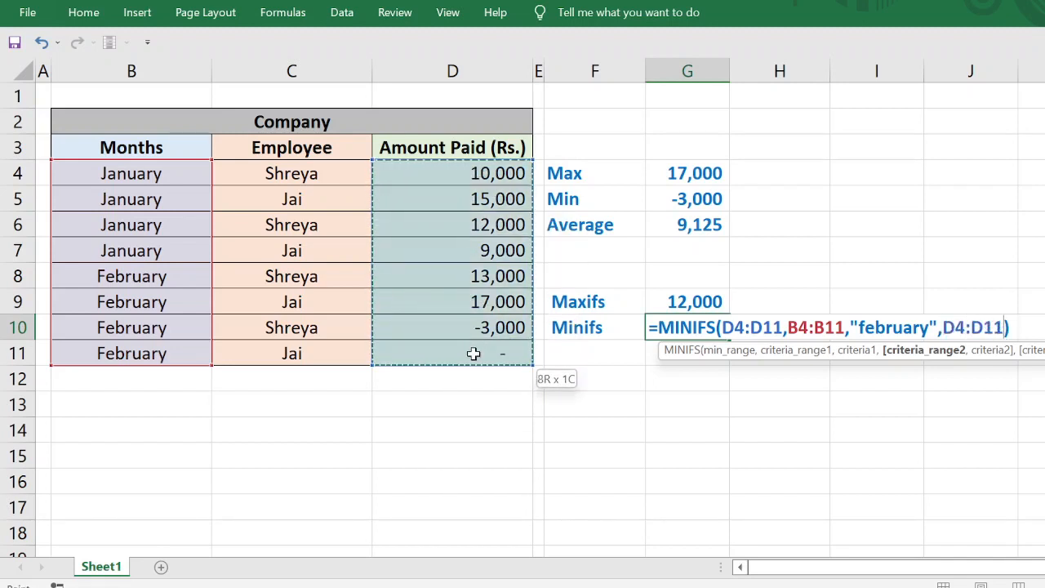
pyautogui.write(',')
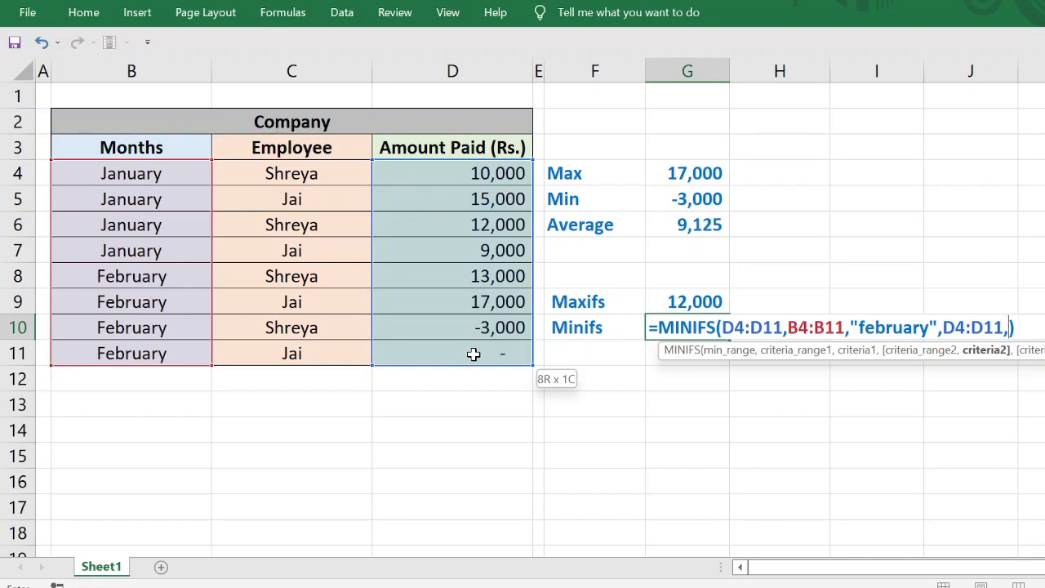
pyautogui.write('">"')
pyautogui.press('Return')
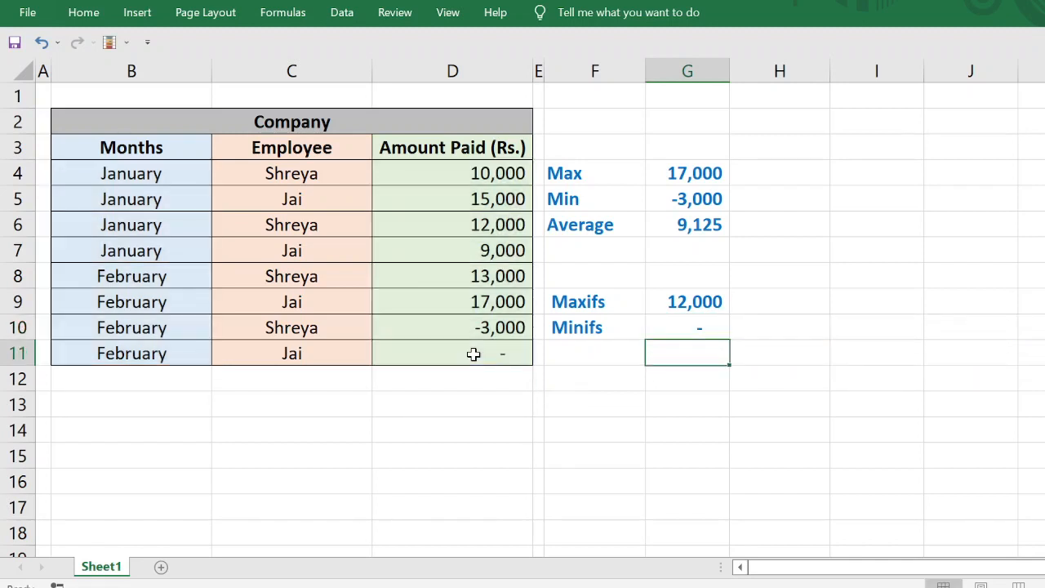
# Complete the second criterion of the MINIFS formula in G10 as ">0"
pyautogui.press('Up')
pyautogui.press('F2')
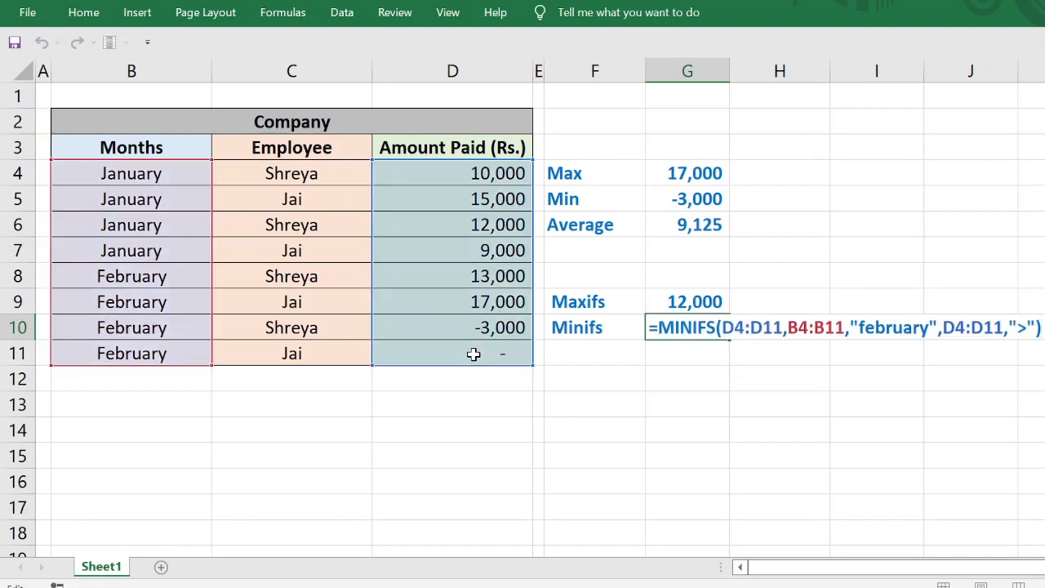
pyautogui.press('Left')
pyautogui.press('Left')
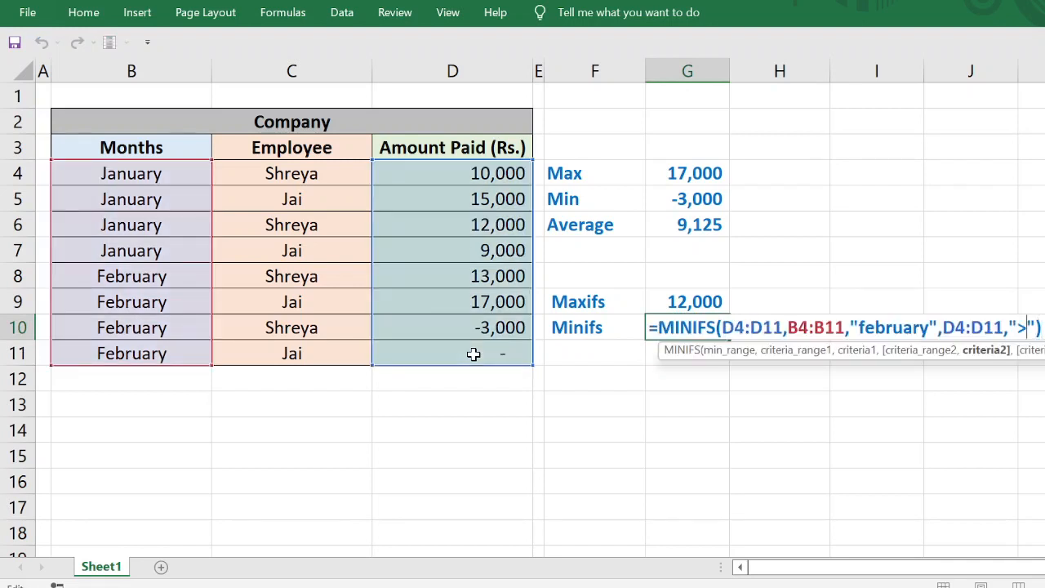
pyautogui.write('0')
pyautogui.press('Return')
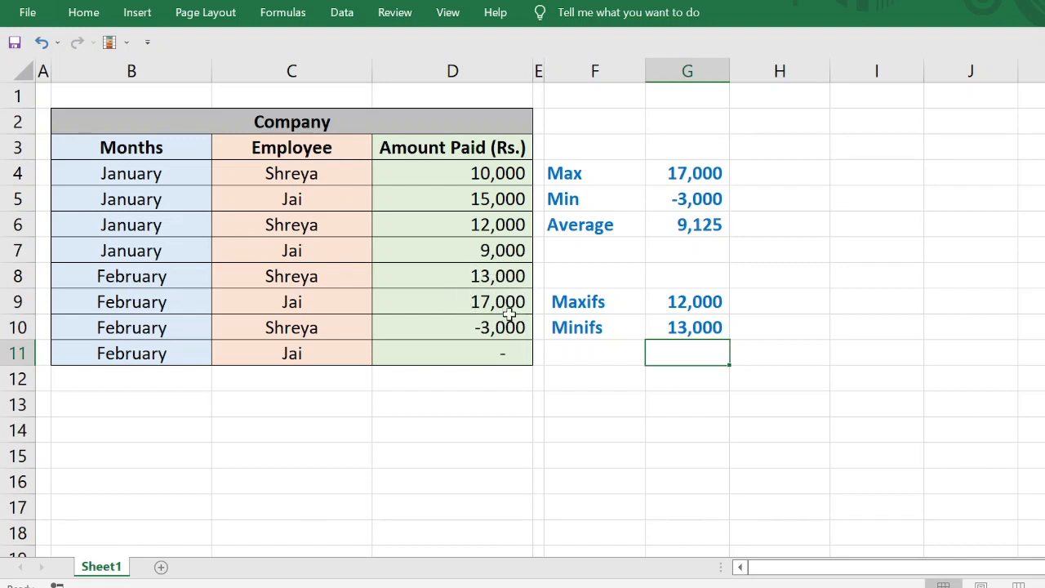
# Add the label "Averageif" in cell F11, directly below the Minifs label
pyautogui.click(700, 329)
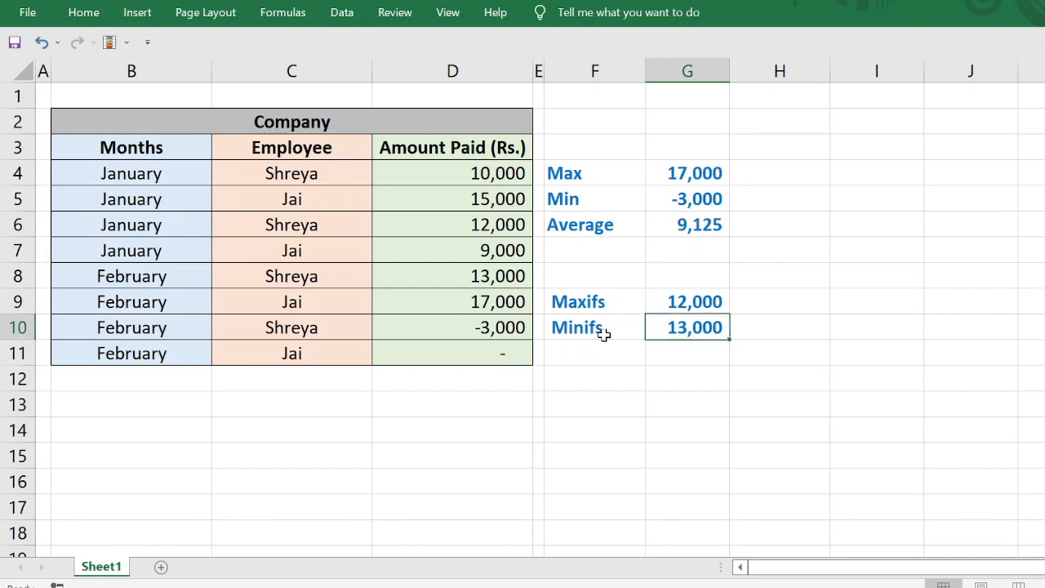
pyautogui.press('Down')
pyautogui.press('Left')
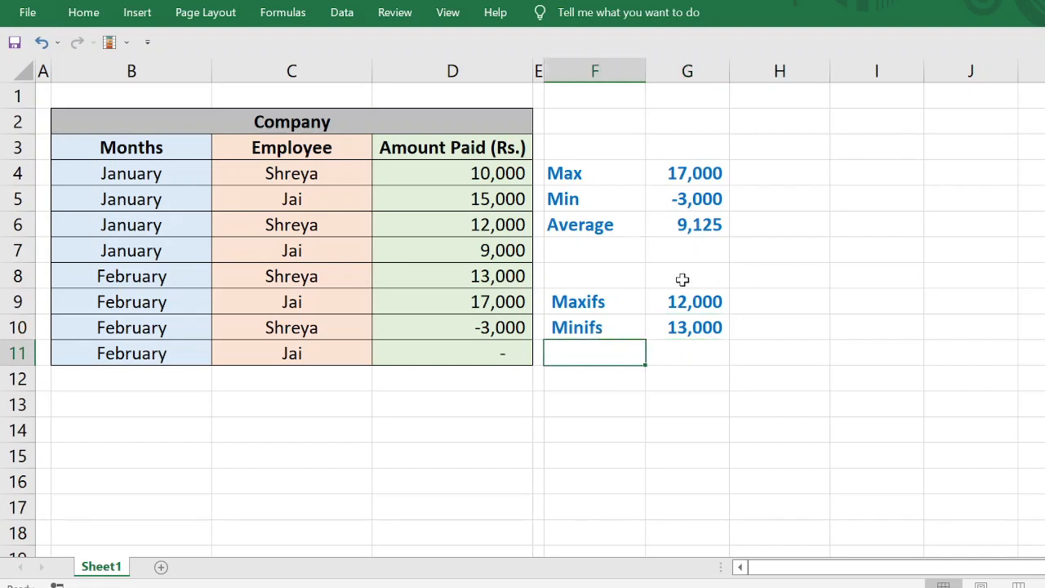
pyautogui.write('Averageif')
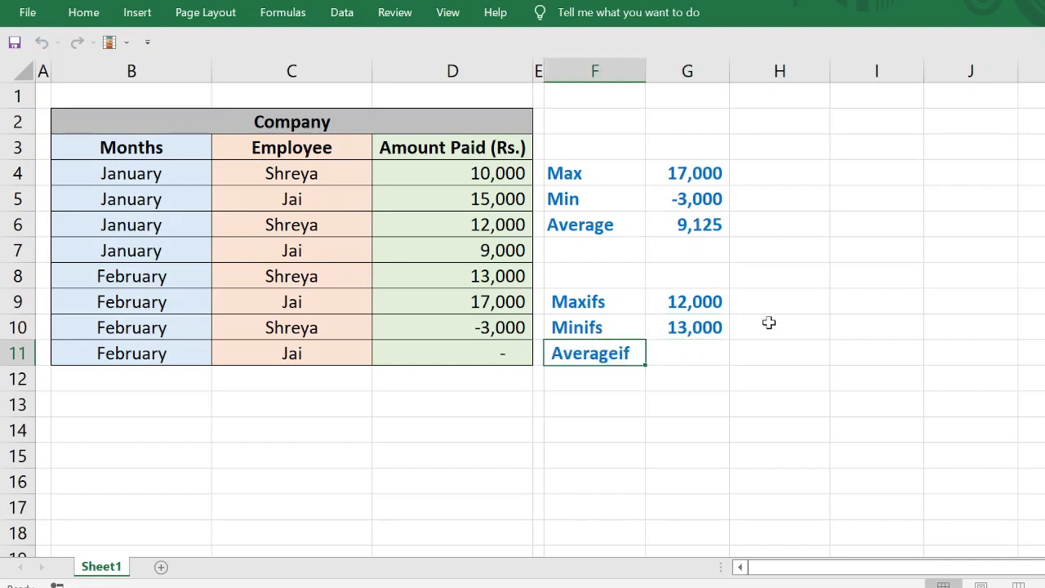
pyautogui.press('Tab')
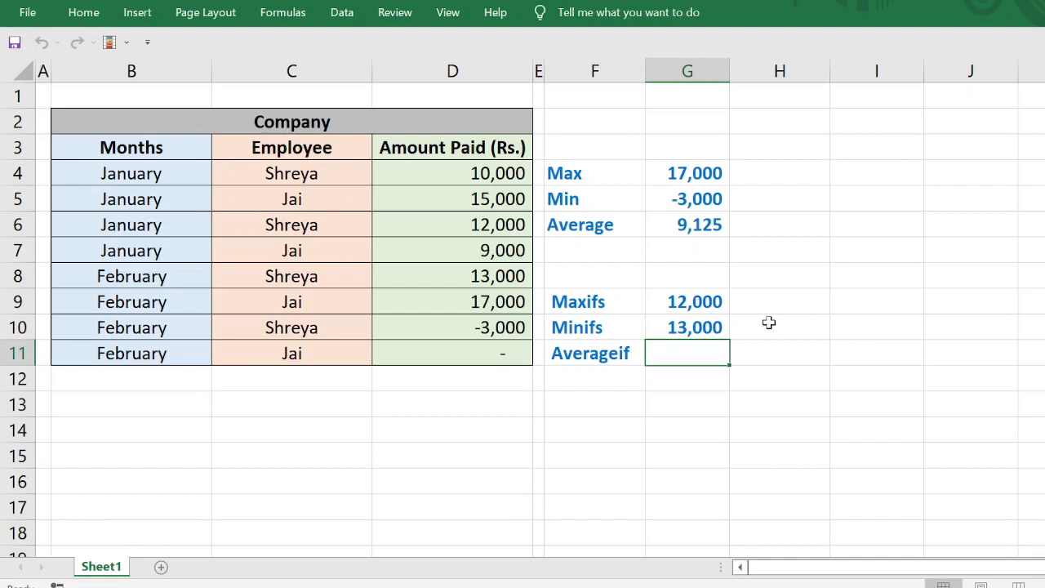
# Enter an AVERAGEIF formula in G11 over the paid amounts D4:D11 with the criterion ">0"
pyautogui.write('=ve')
pyautogui.press('BackSpace')
pyautogui.press('BackSpace')
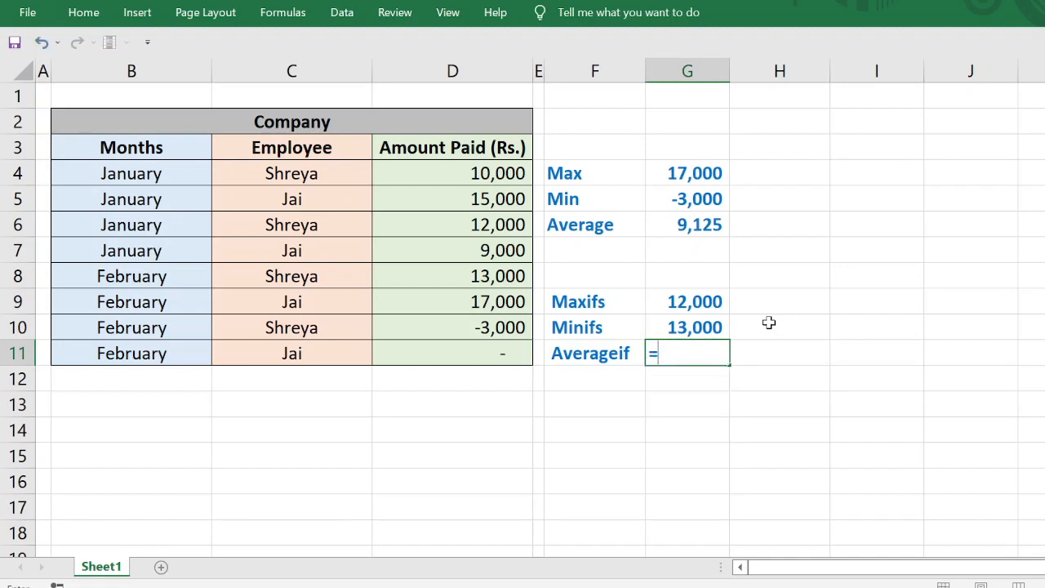
pyautogui.write('aver')
pyautogui.press('Down')
pyautogui.press('Down')
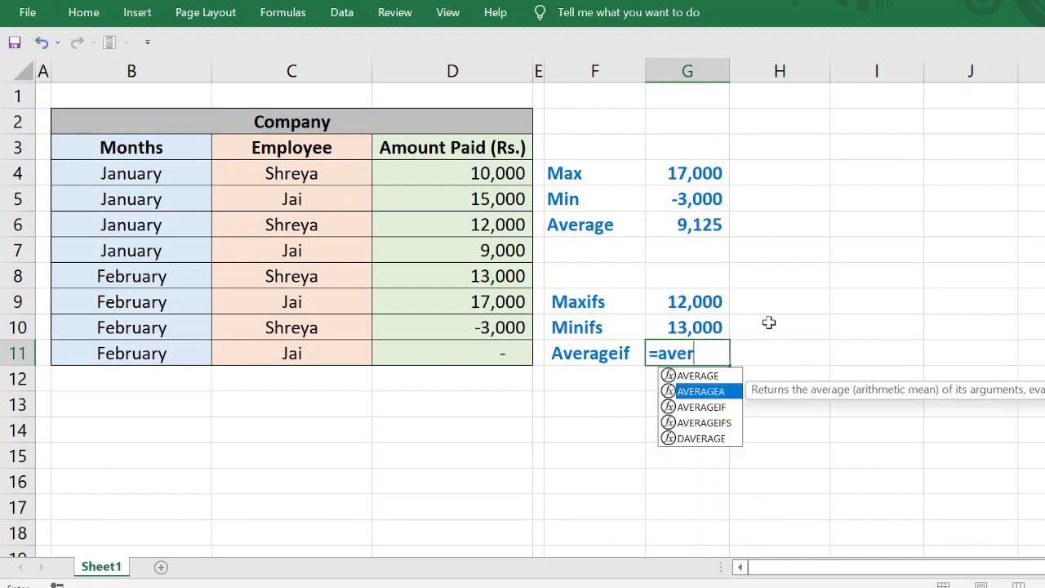
pyautogui.press('Tab')
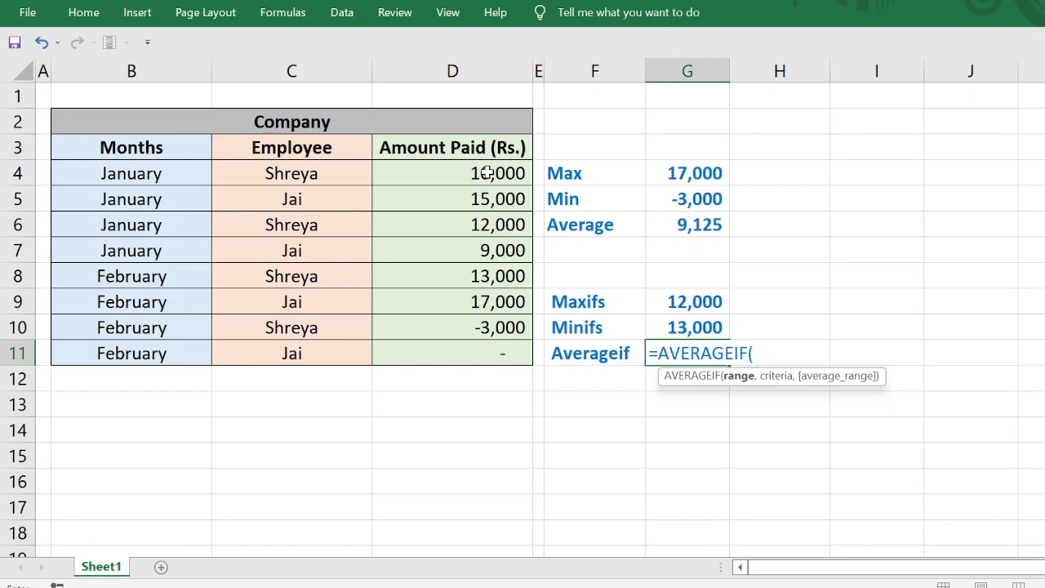
pyautogui.moveTo(486, 173); pyautogui.dragTo(491, 354)
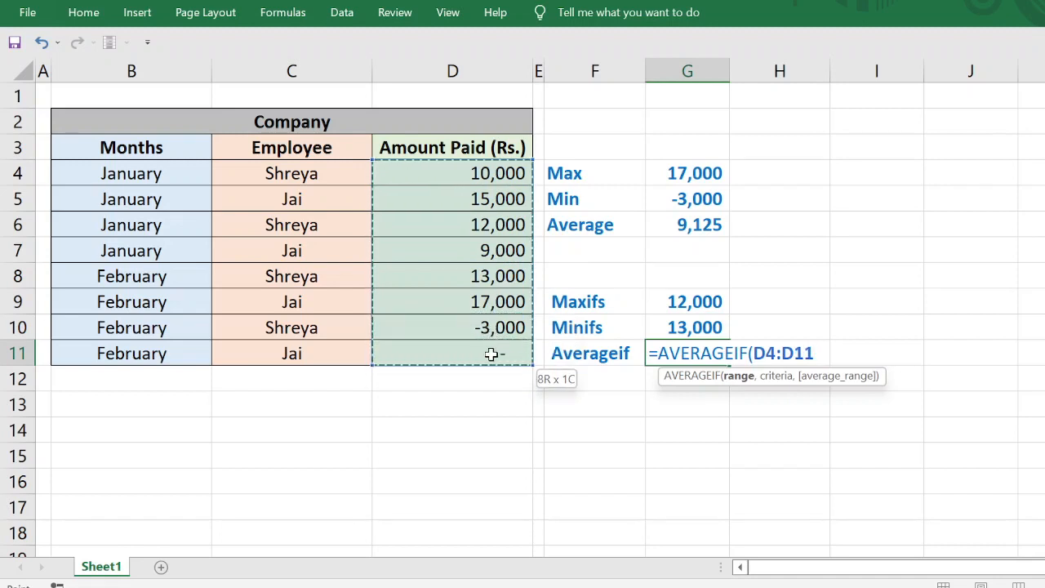
pyautogui.write(',')
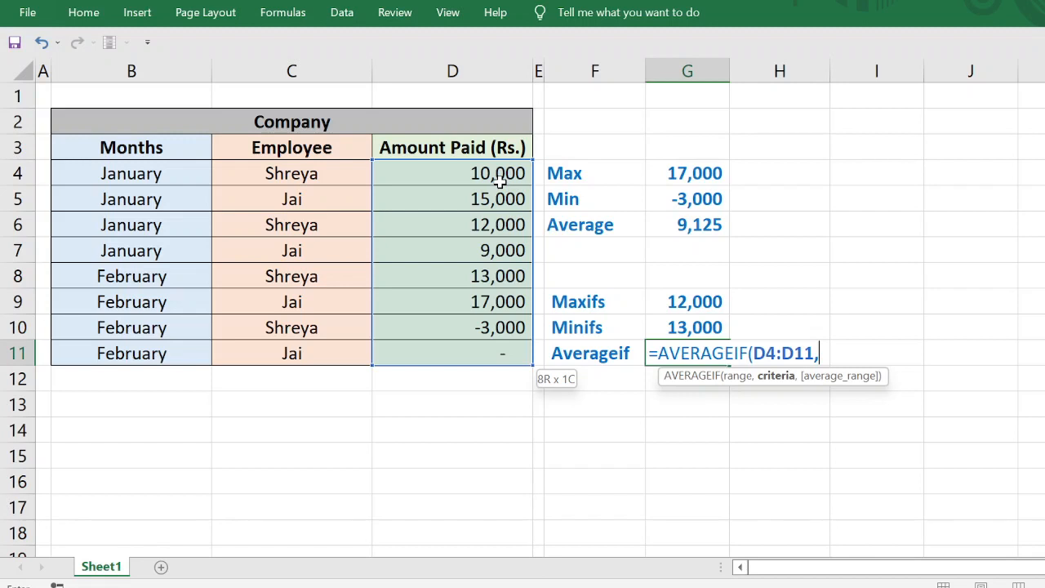
pyautogui.write('">0')
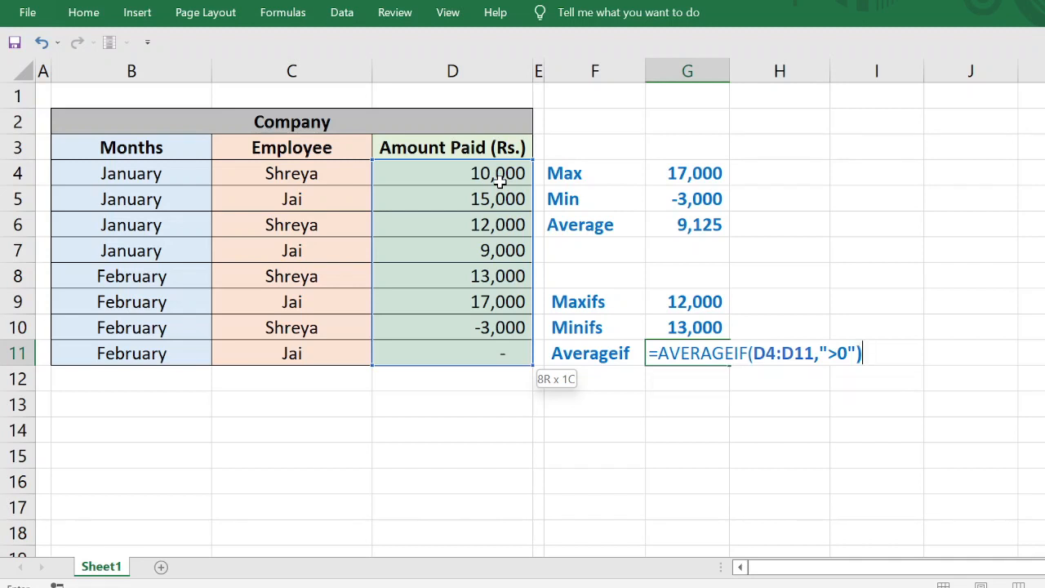
pyautogui.press('BackSpace')
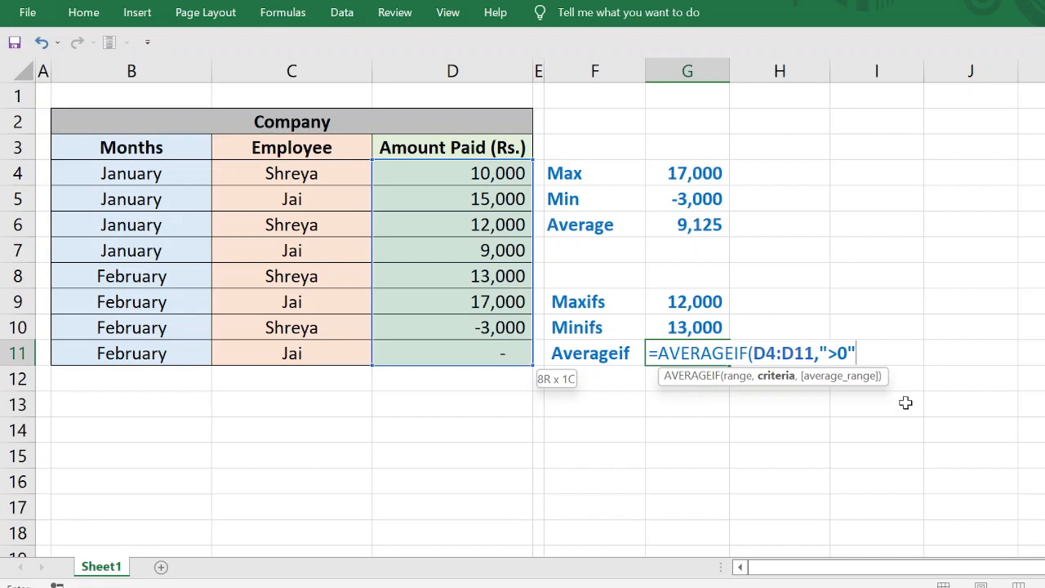
pyautogui.write(')')
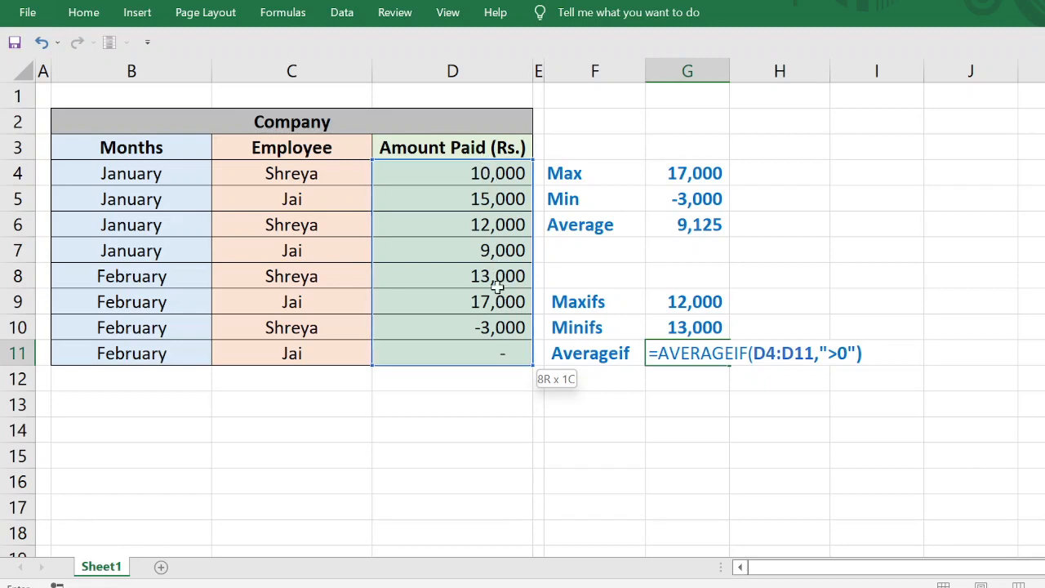
pyautogui.press('Return')
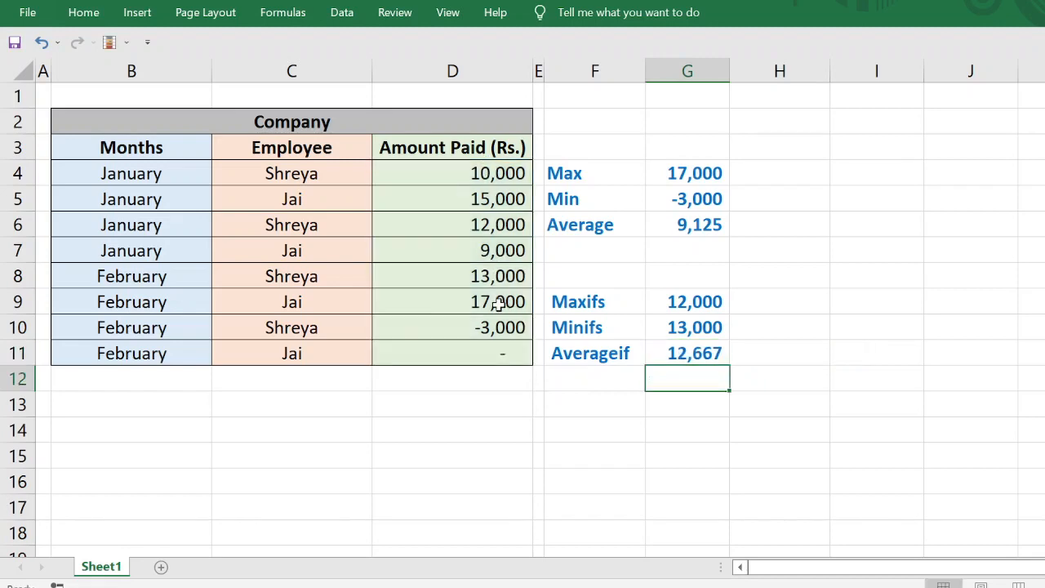
# Cross-check the conditional average in H11 by dividing the sum of D4:D9 by 6
pyautogui.press('Up')
pyautogui.press('Right')
pyautogui.write('=')
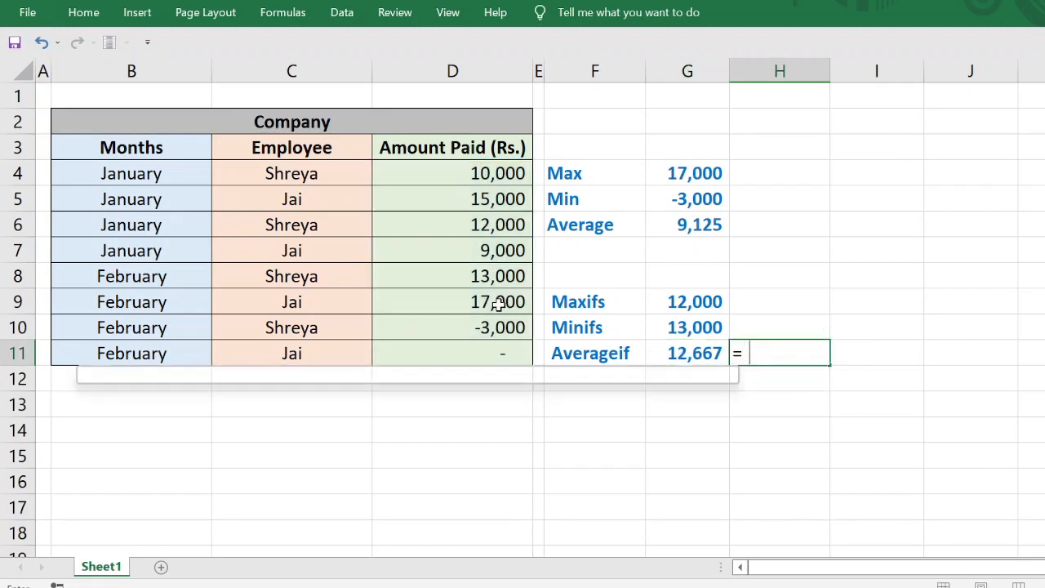
pyautogui.write('sum(')
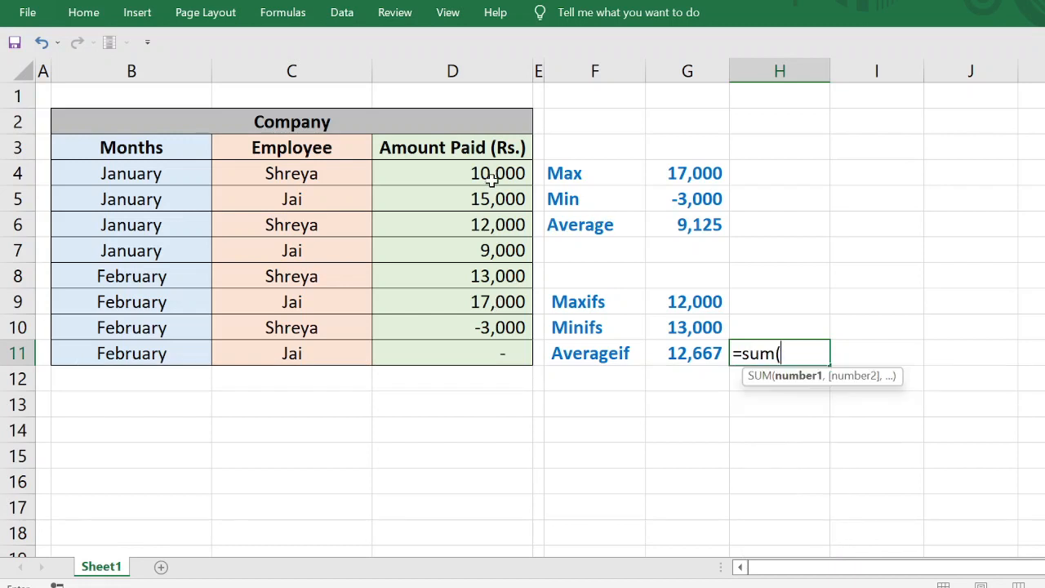
pyautogui.moveTo(492, 179); pyautogui.dragTo(492, 295)
pyautogui.write(')')
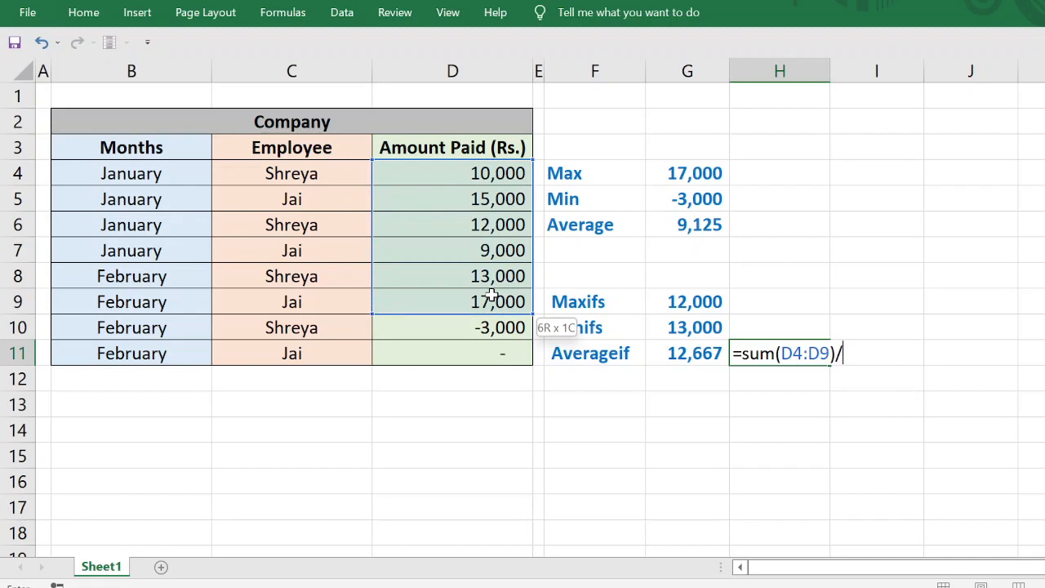
pyautogui.write('/6')
pyautogui.press('Return')
pyautogui.press('Up')
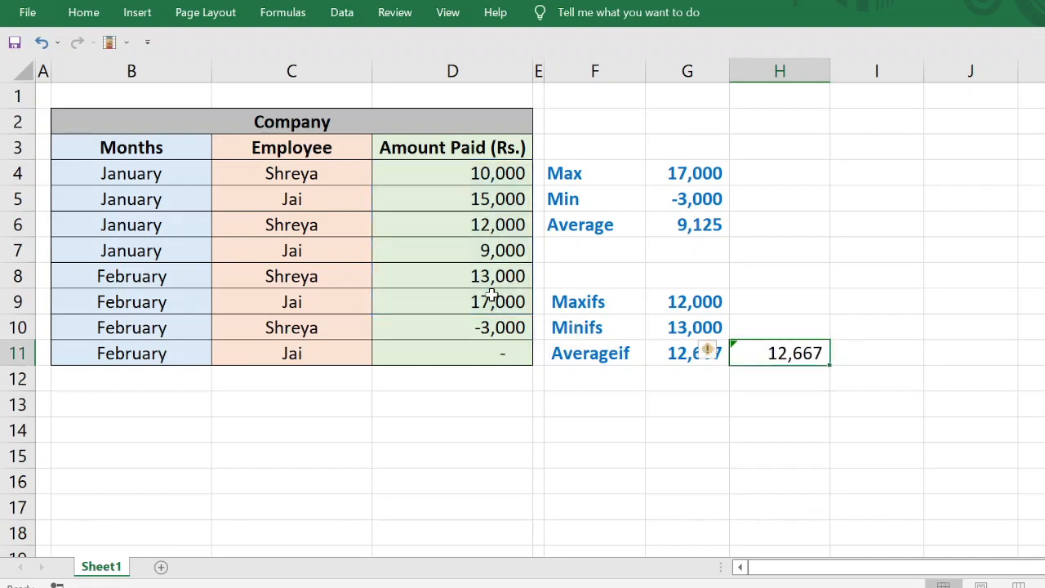
# Clear the manual average check from cell H11
pyautogui.press('Delete')
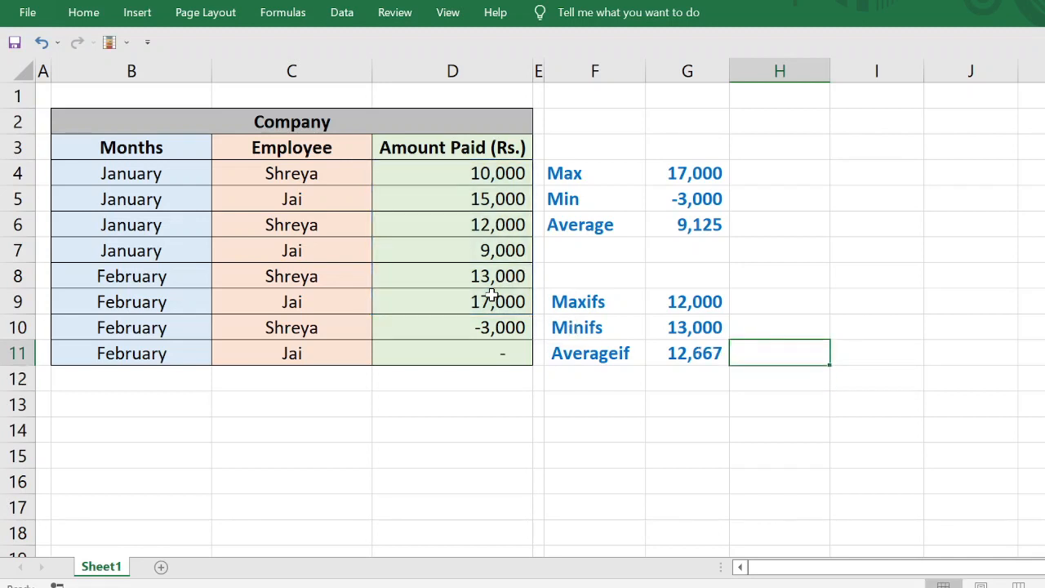
pyautogui.press('Left')
pyautogui.press('Right')
# Enter an AVERAGEIF formula in H11 with range B4:B11, criterion "January" and average range D4:D11
pyautogui.write('=')
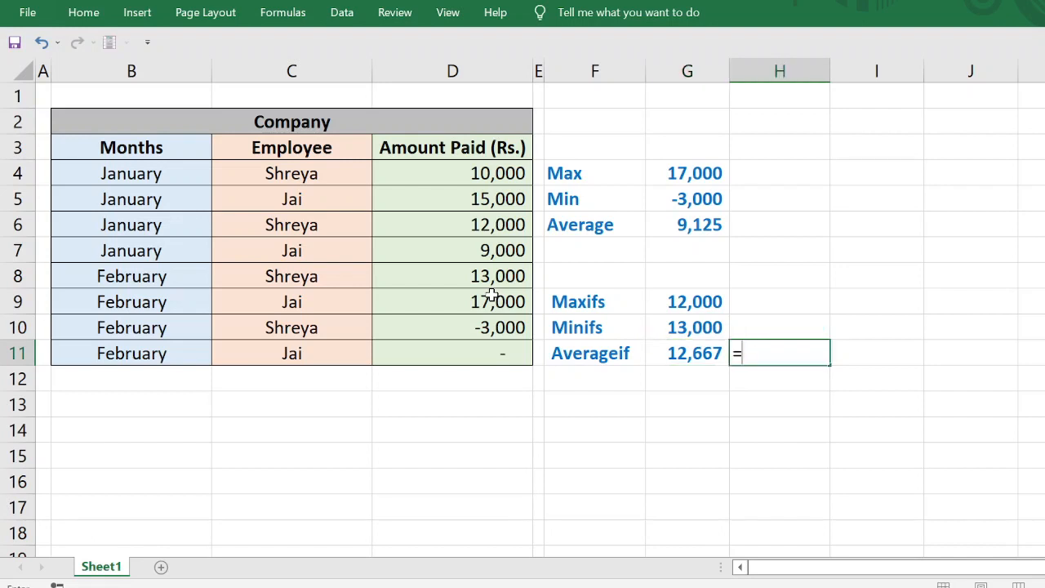
pyautogui.write('aver')
pyautogui.press('BackSpace')
pyautogui.write('er')
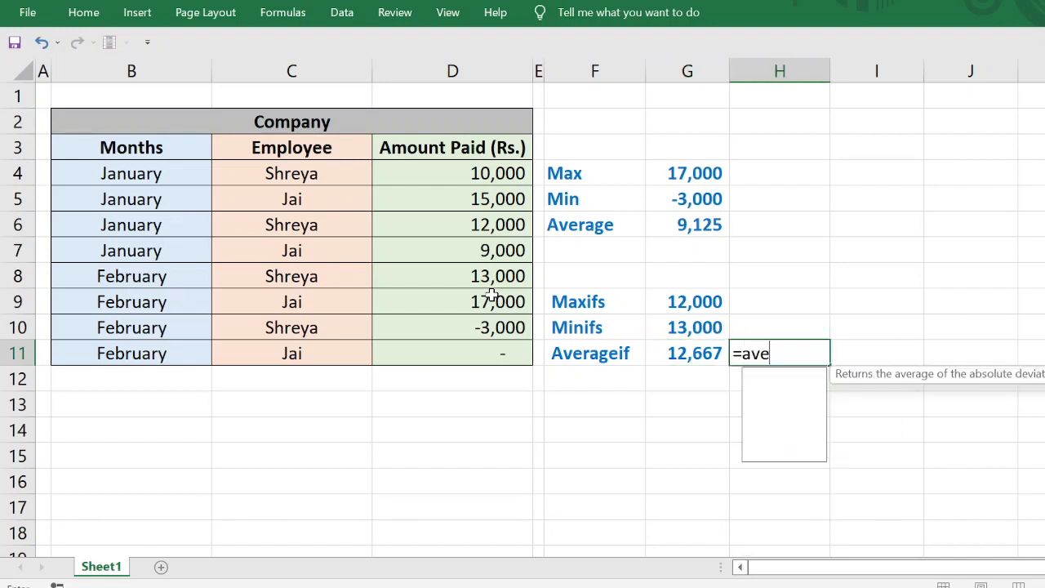
pyautogui.press('Down')
pyautogui.press('Down')
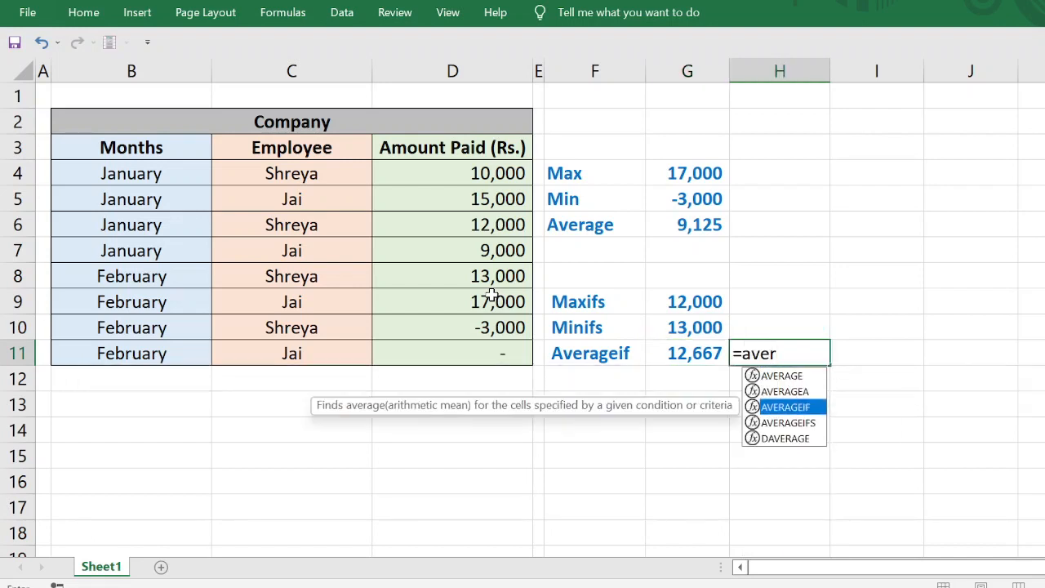
pyautogui.press('Tab')
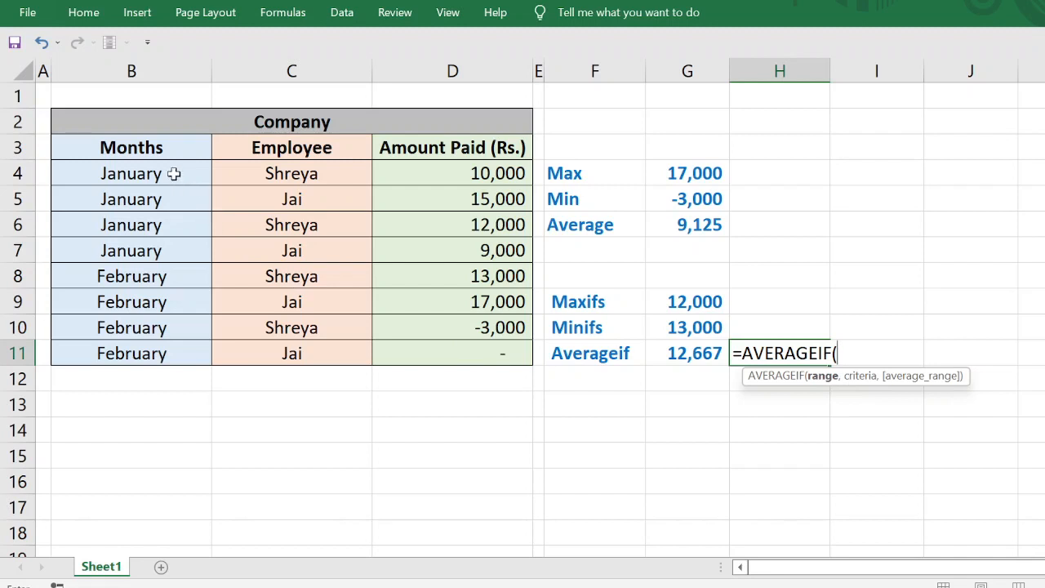
pyautogui.moveTo(174, 173); pyautogui.dragTo(171, 353)
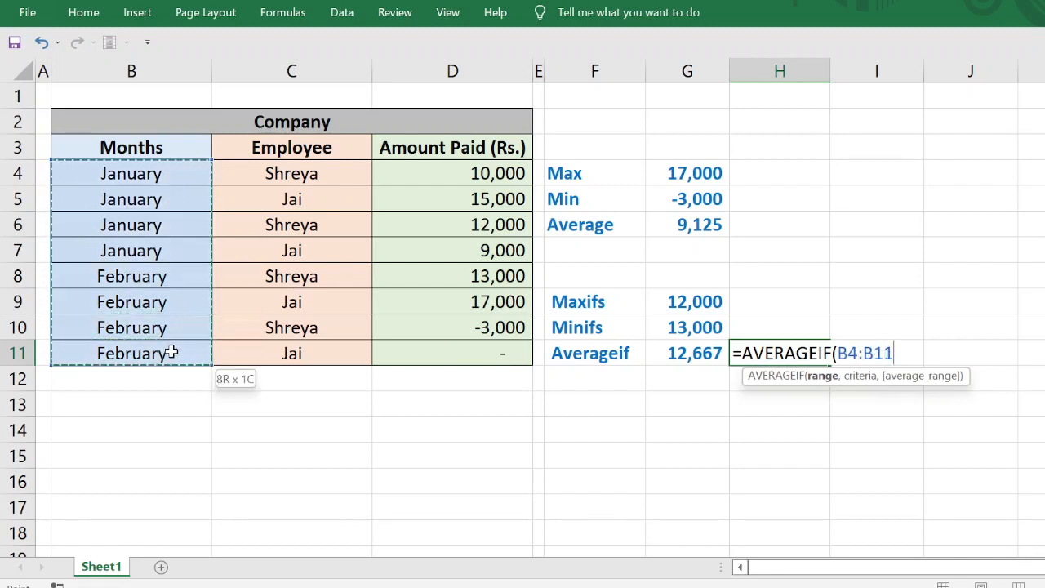
pyautogui.write(',')
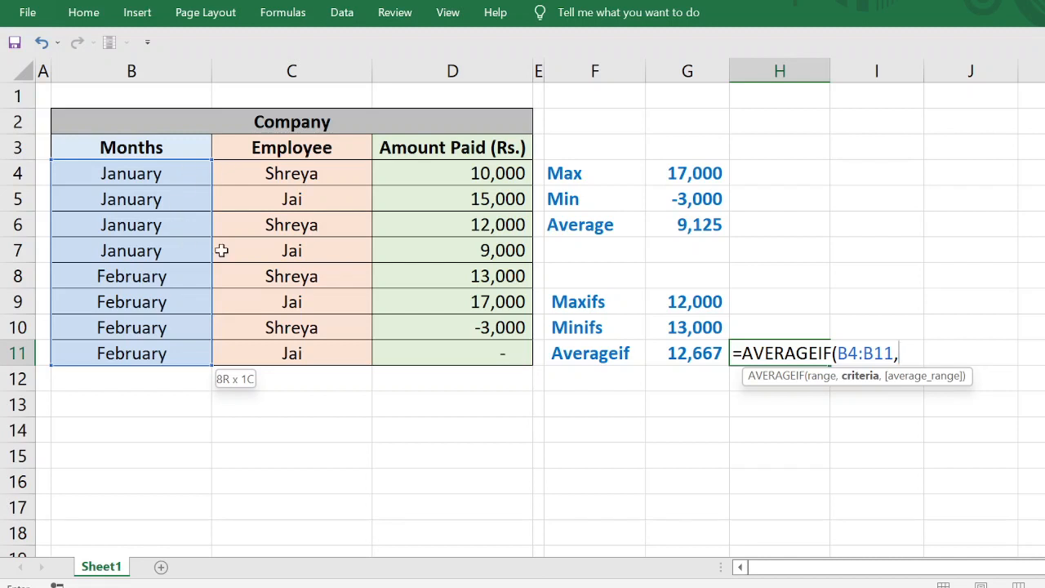
pyautogui.write('"January"')
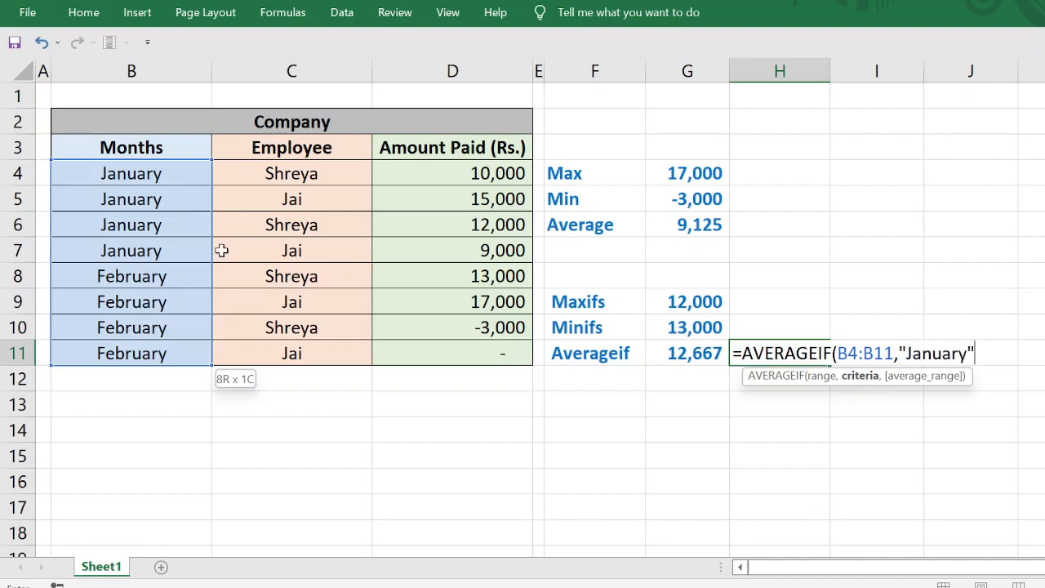
pyautogui.write(',')
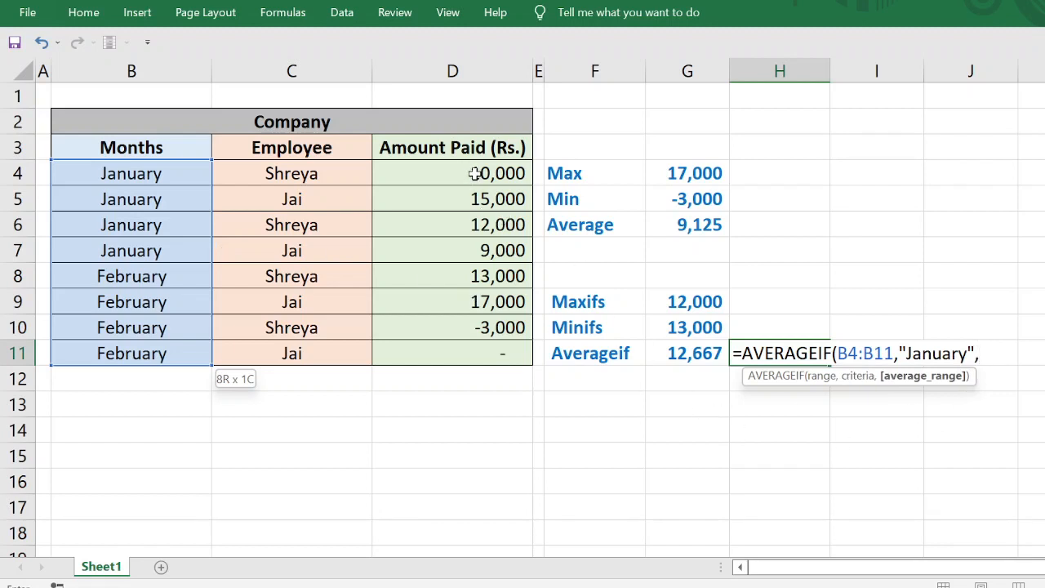
pyautogui.moveTo(477, 173); pyautogui.dragTo(476, 353)
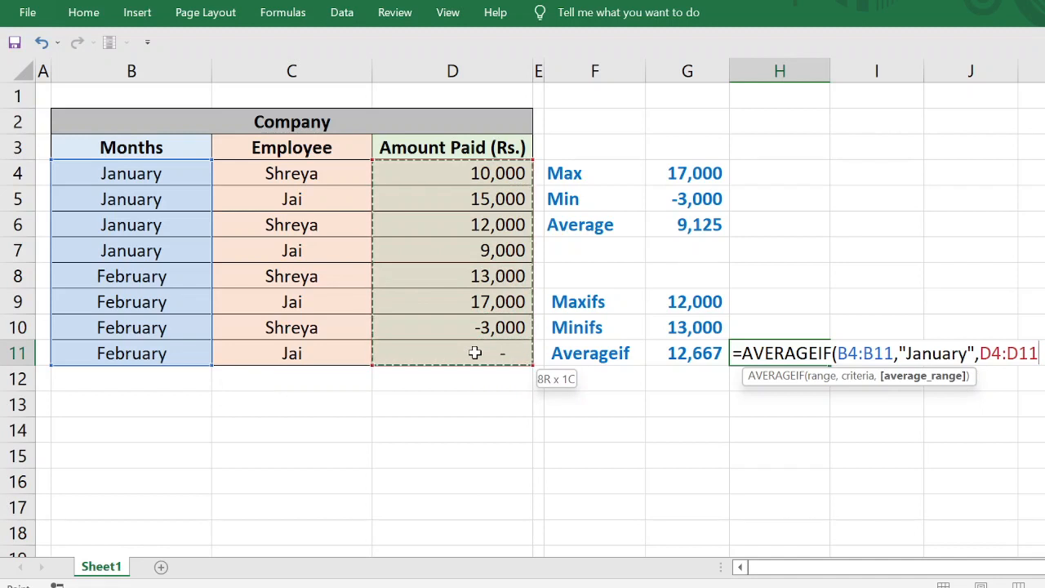
pyautogui.write(')')
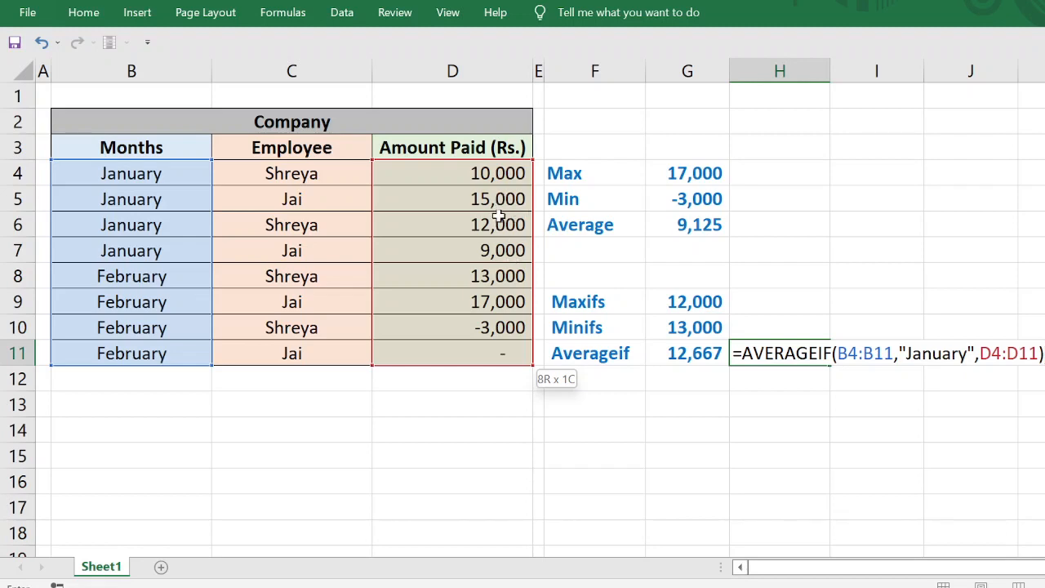
pyautogui.press('Return')
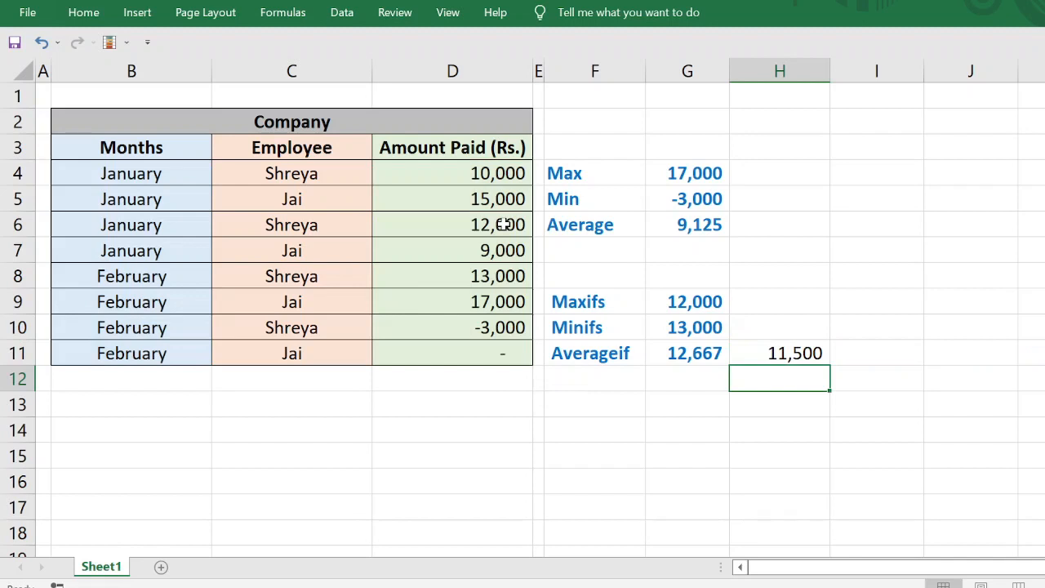
# Add the label "Averageifs" in cell F12, directly below the Averageif label
pyautogui.press('Up')
pyautogui.press('Down')
pyautogui.press('Left')
pyautogui.press('Left')
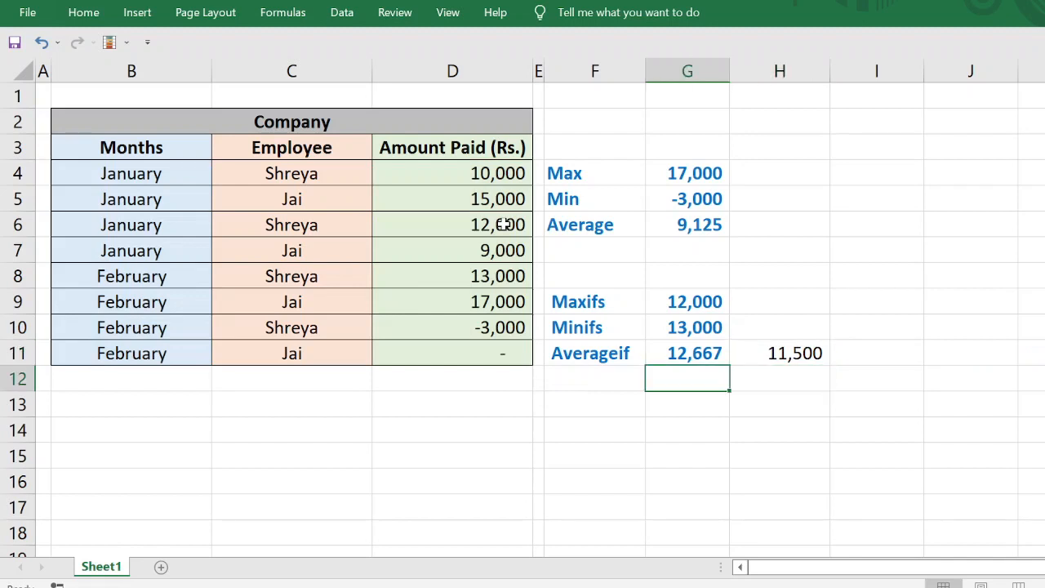
pyautogui.press('Right')
pyautogui.press('Left')
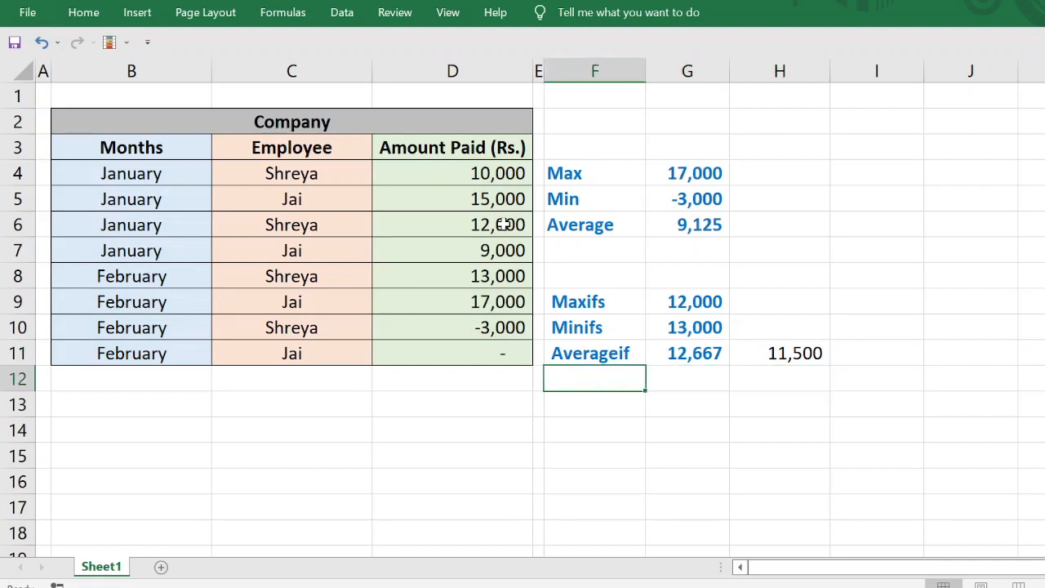
pyautogui.write('Averageifs')
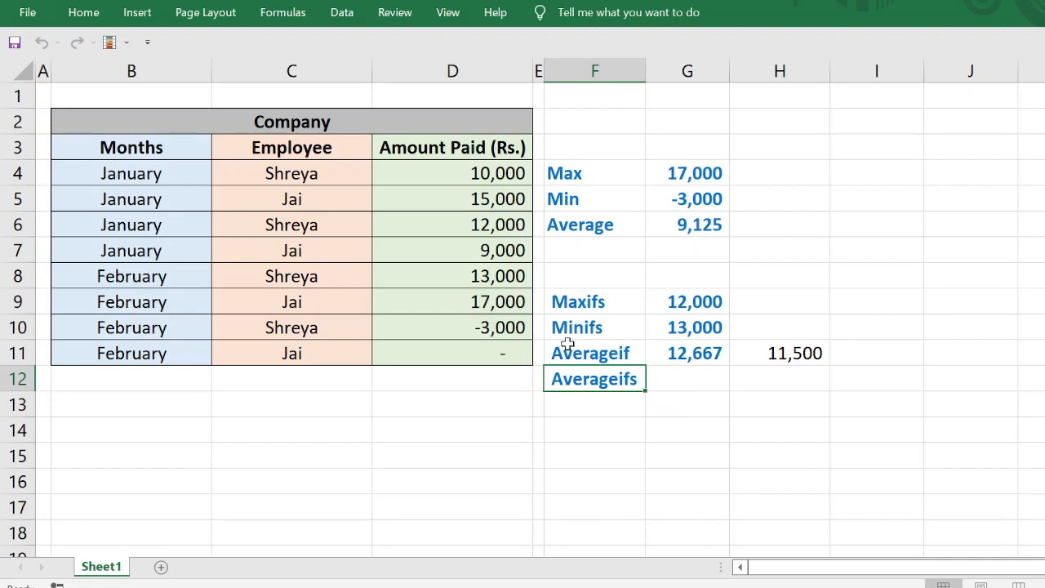
# Start an AVERAGEIFS formula in G12 with the paid amounts D4:D11 as the average range
pyautogui.click(702, 353)
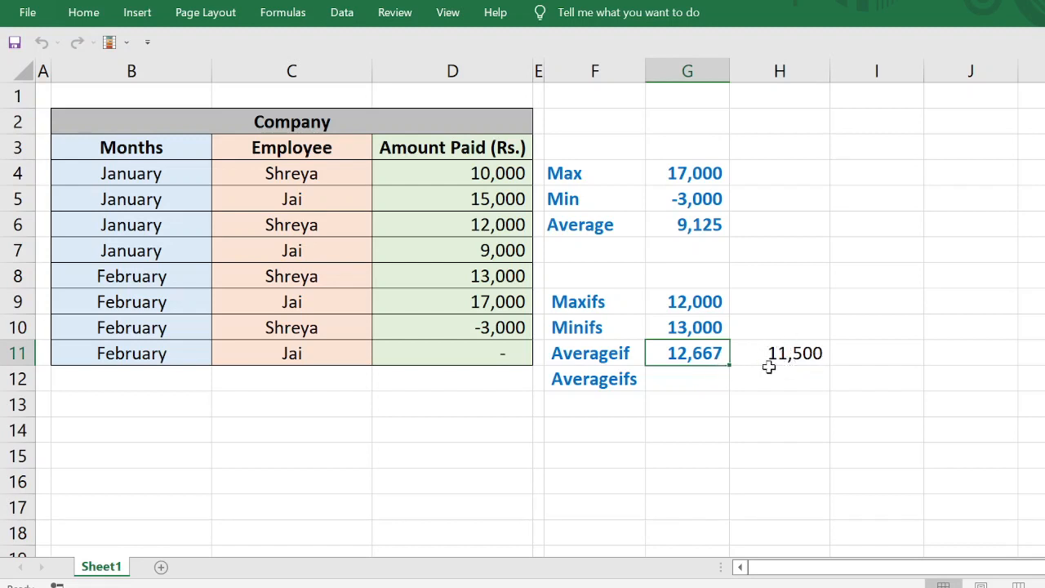
pyautogui.click(690, 378)
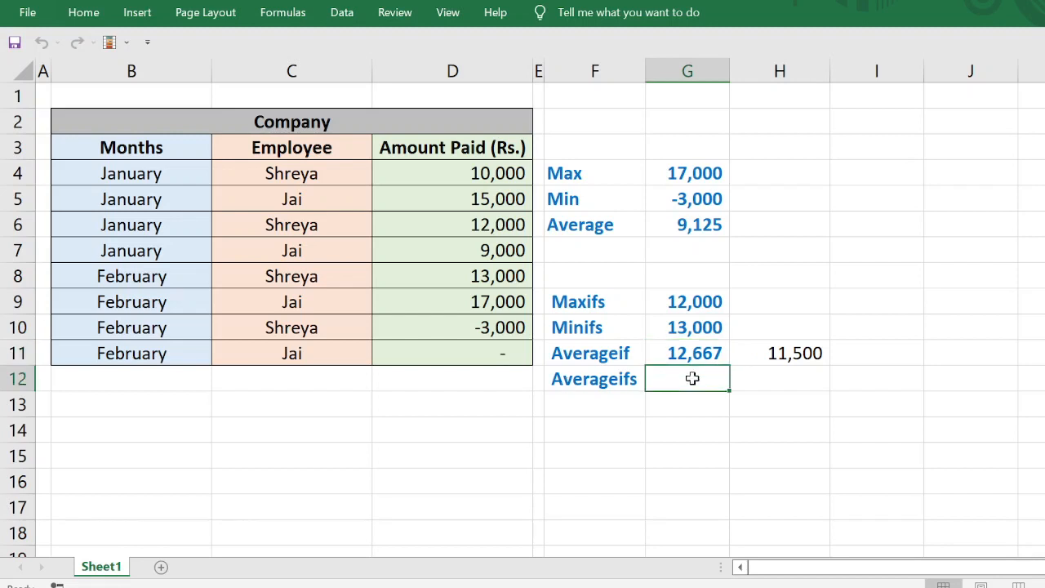
pyautogui.write('=aver')
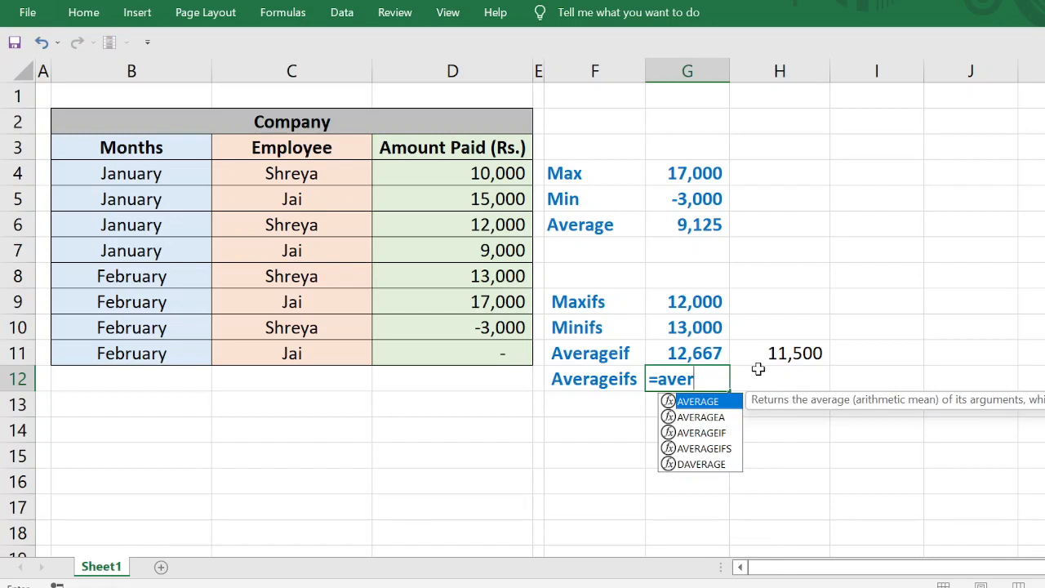
pyautogui.press('Down')
pyautogui.press('Down')
pyautogui.press('Down')
pyautogui.press('Tab')
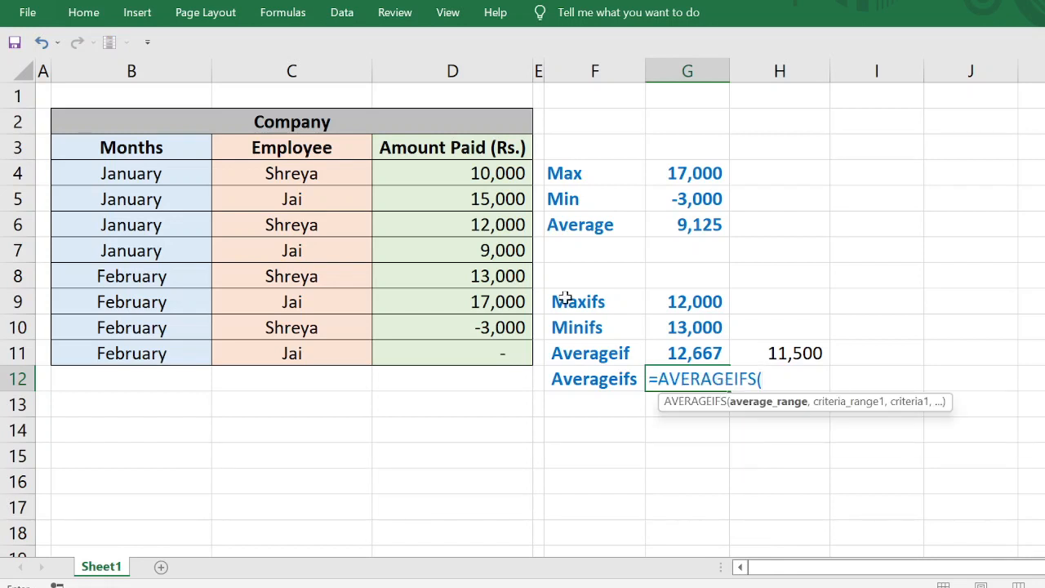
pyautogui.moveTo(480, 173); pyautogui.dragTo(487, 354)
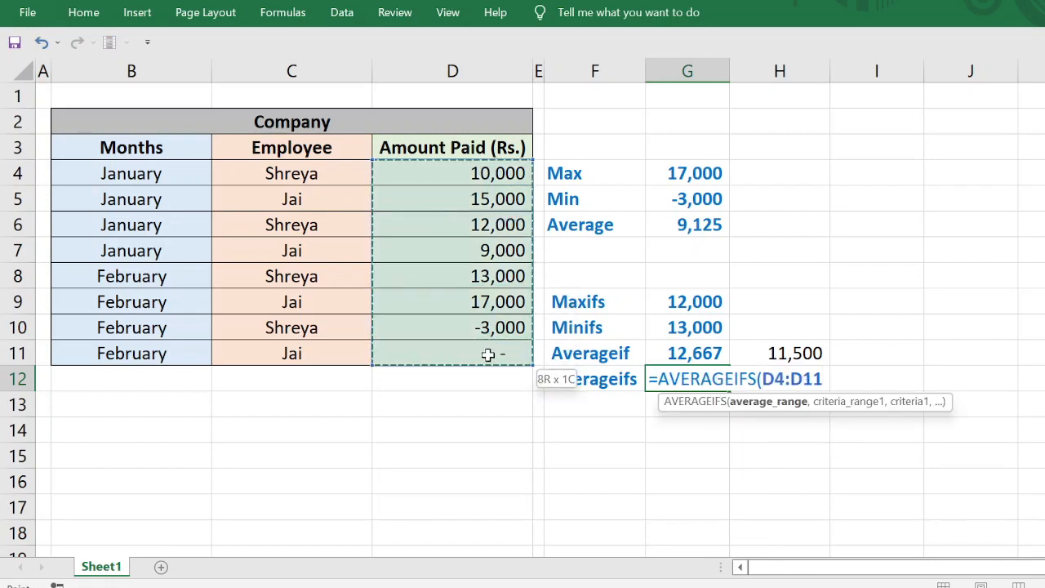
pyautogui.write(',')
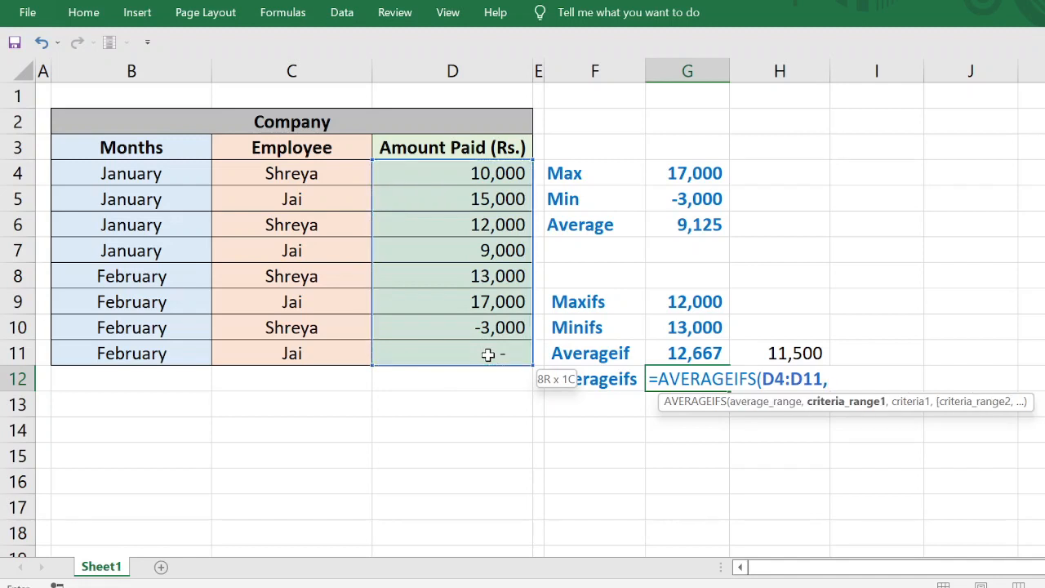
# Add the months B4:B11 as the formula's first criteria range with the criterion "February"
pyautogui.moveTo(179, 175); pyautogui.dragTo(188, 350)
pyautogui.write(',')
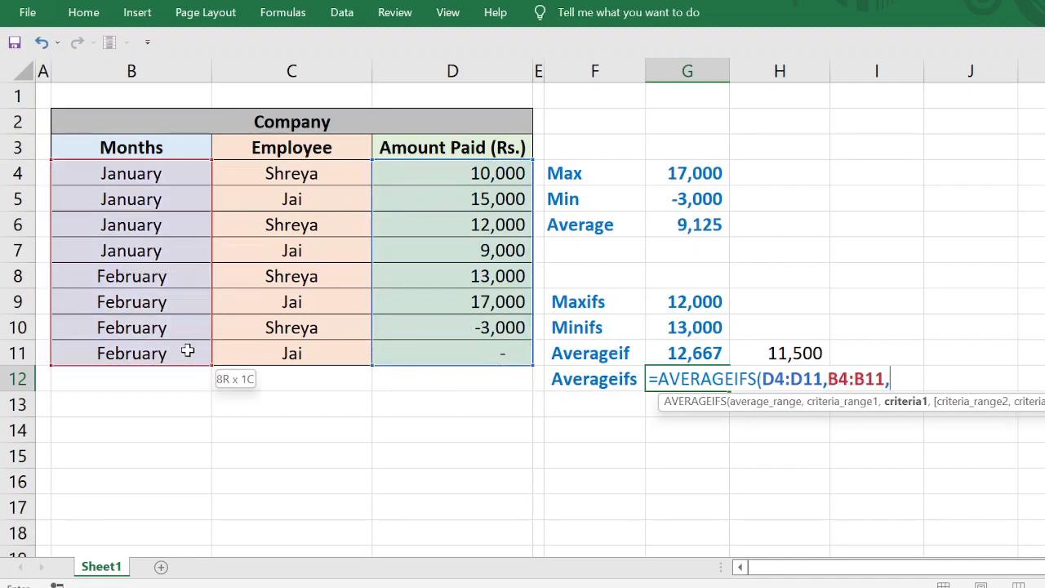
pyautogui.write('"Feb')
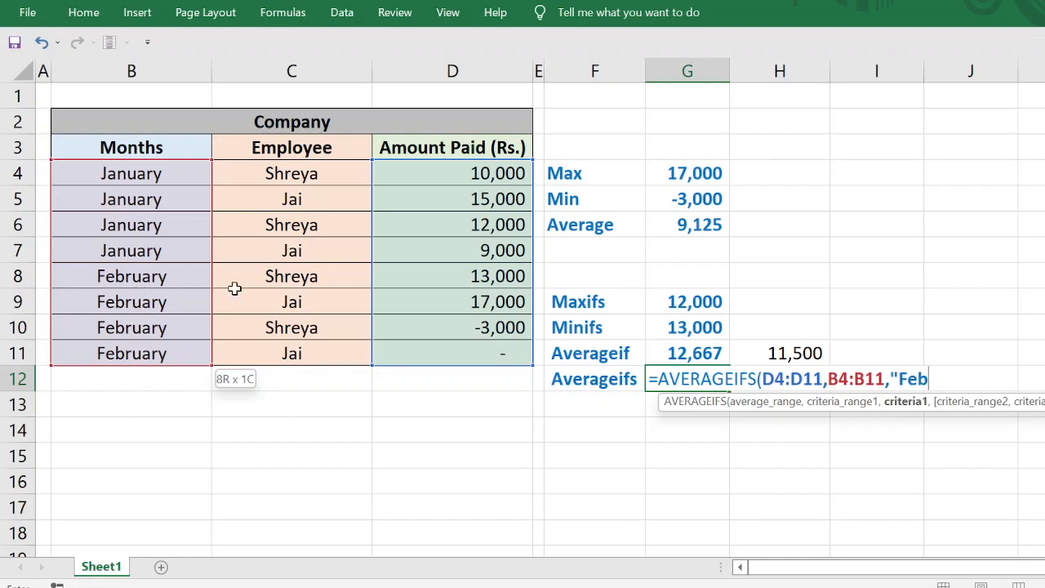
pyautogui.write('ruary",')
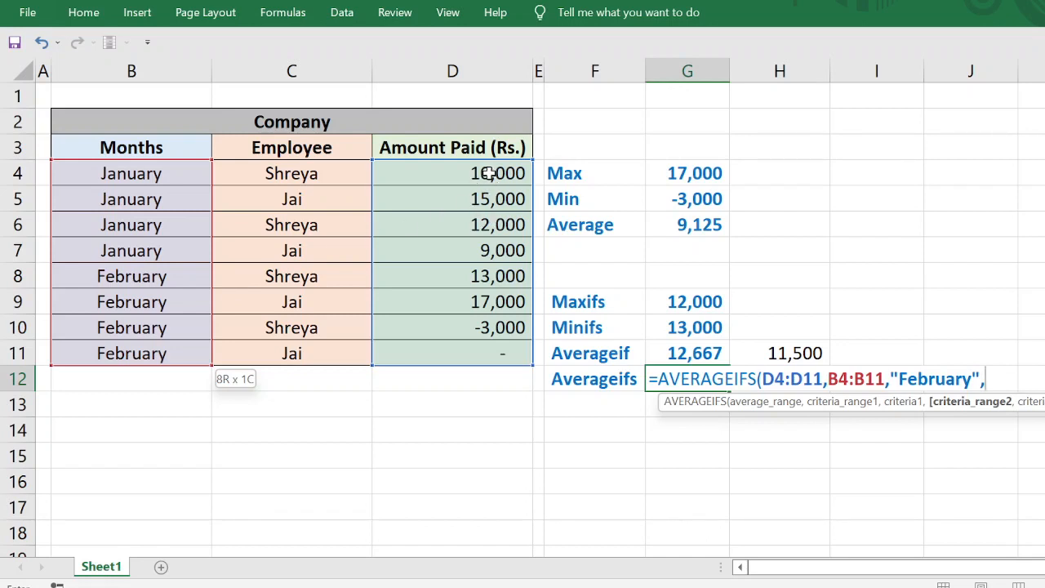
# Complete the AVERAGEIFS formula in G12 with D4:D11 as the second criteria range and a criterion keeping only positive amounts
pyautogui.moveTo(488, 173); pyautogui.dragTo(480, 353)
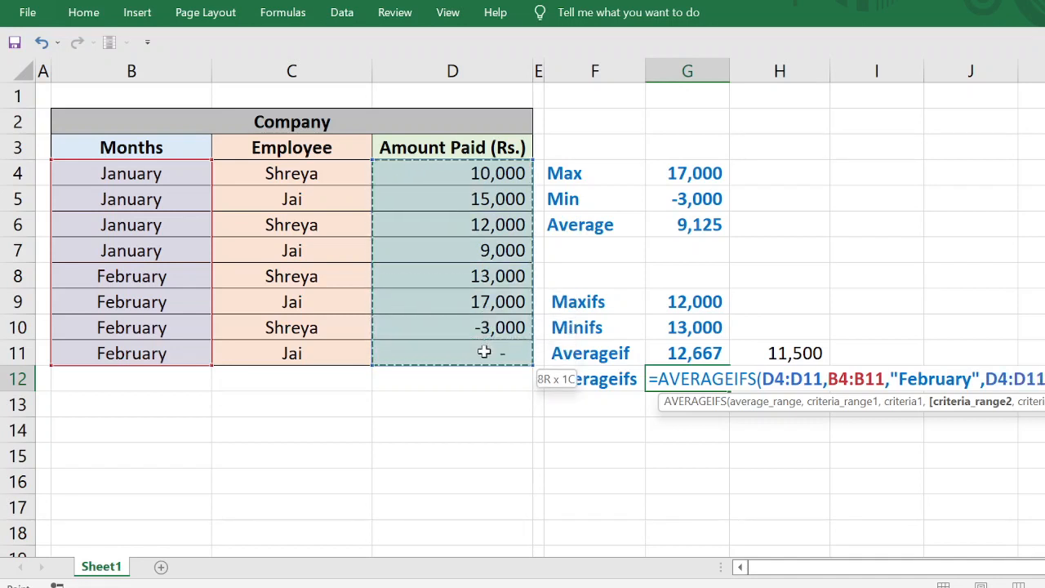
pyautogui.write(',')
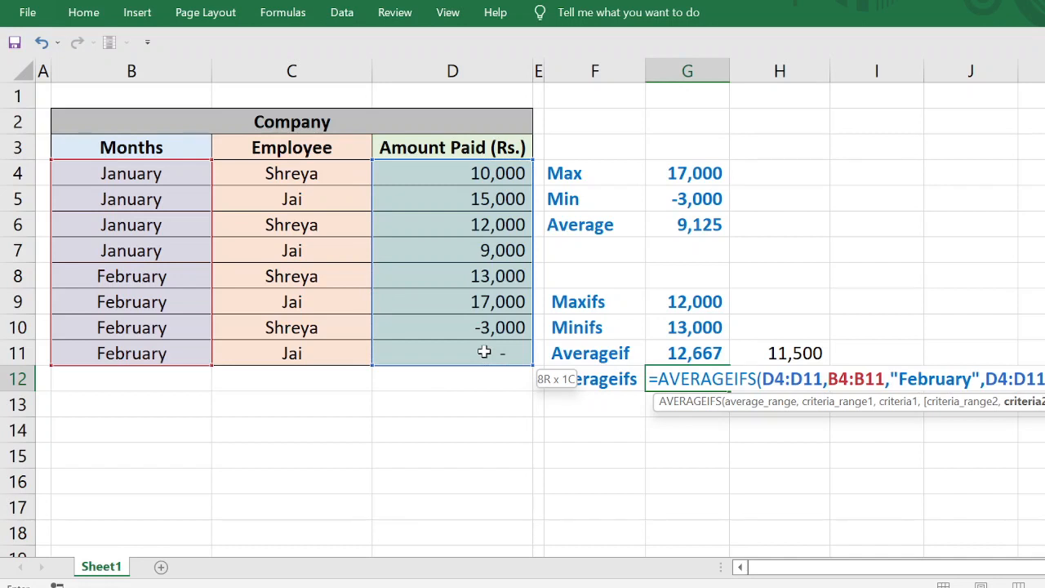
pyautogui.write(')')
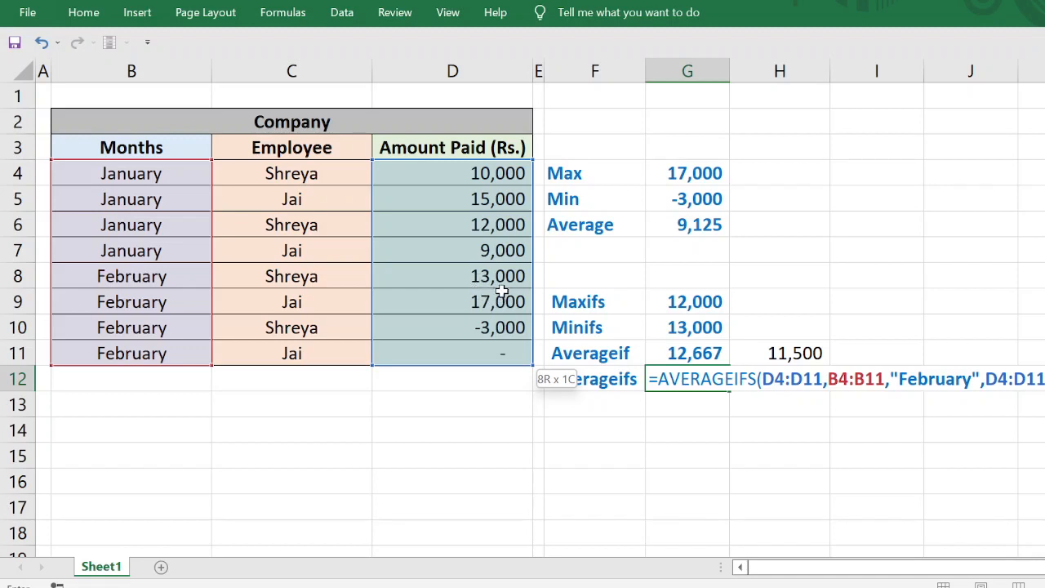
pyautogui.press('Return')
pyautogui.press('Up')
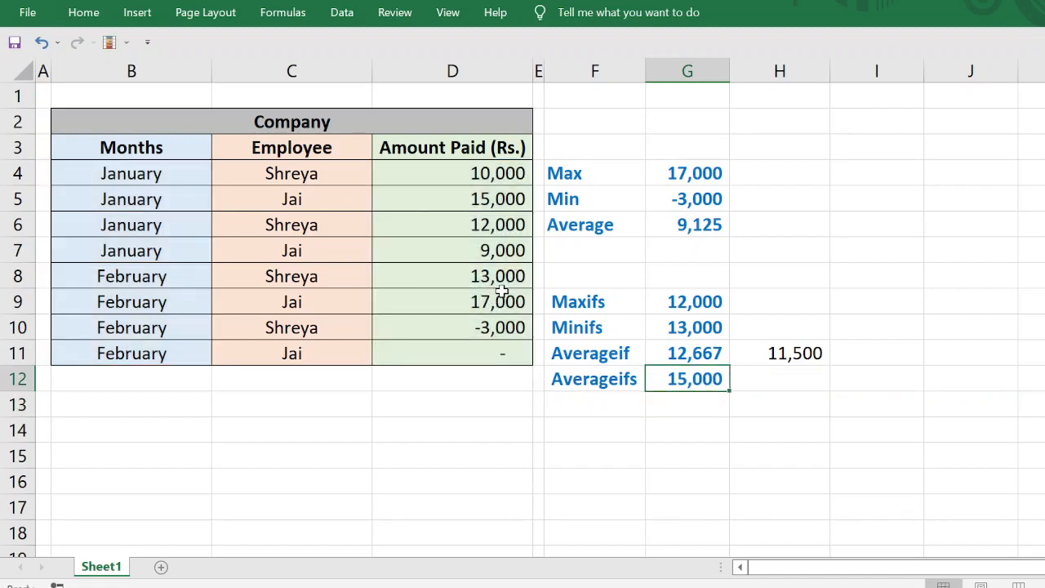